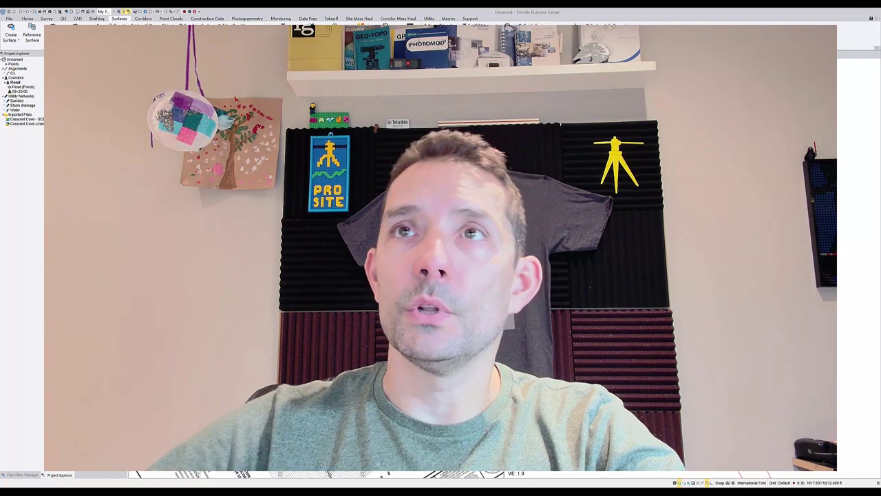
Step: Show the Corridors ribbon tab with its corridor design commands
click(143, 19)
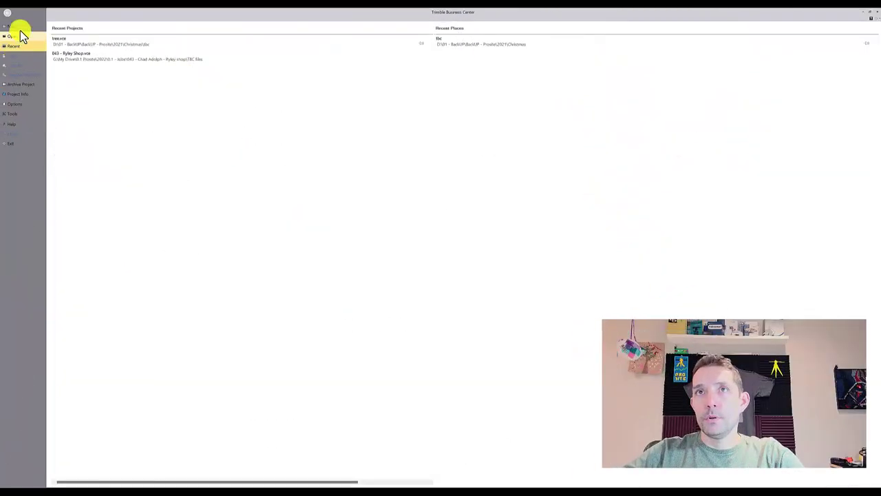
Step: Create a new project from the Utility International Foot template
click(14, 27)
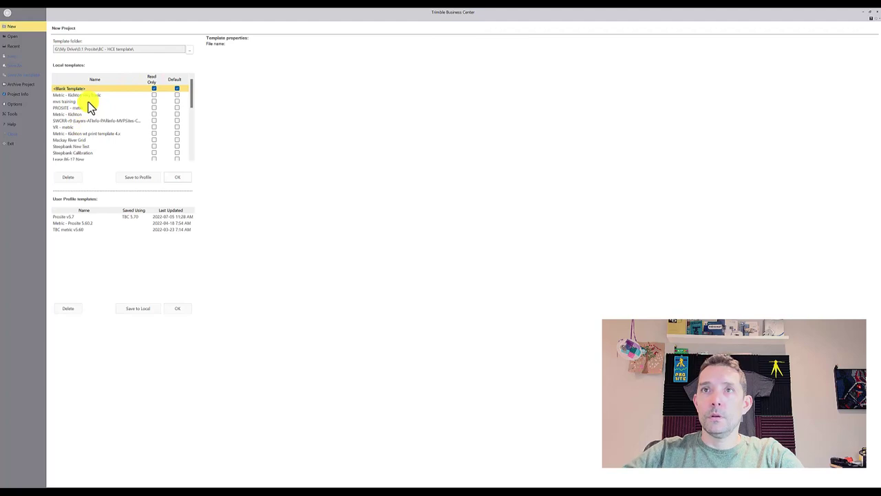
scroll(70, 113, down, 5)
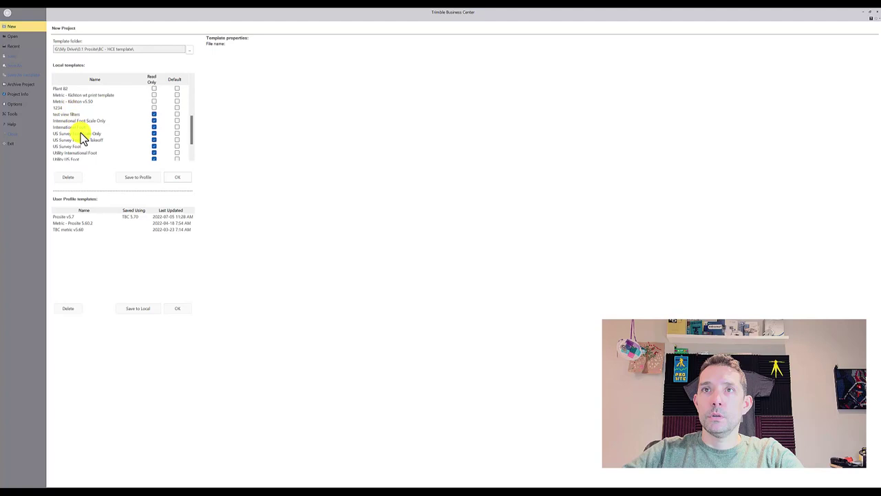
scroll(76, 156, down, 2)
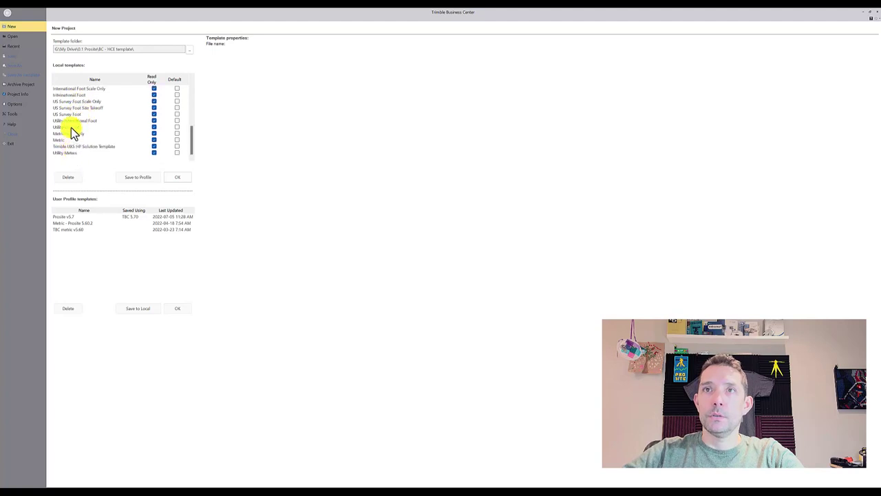
click(70, 122)
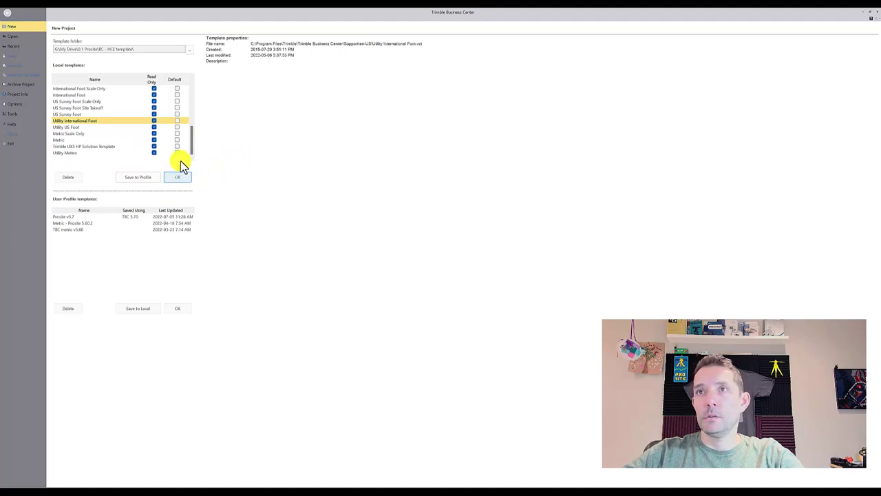
click(181, 177)
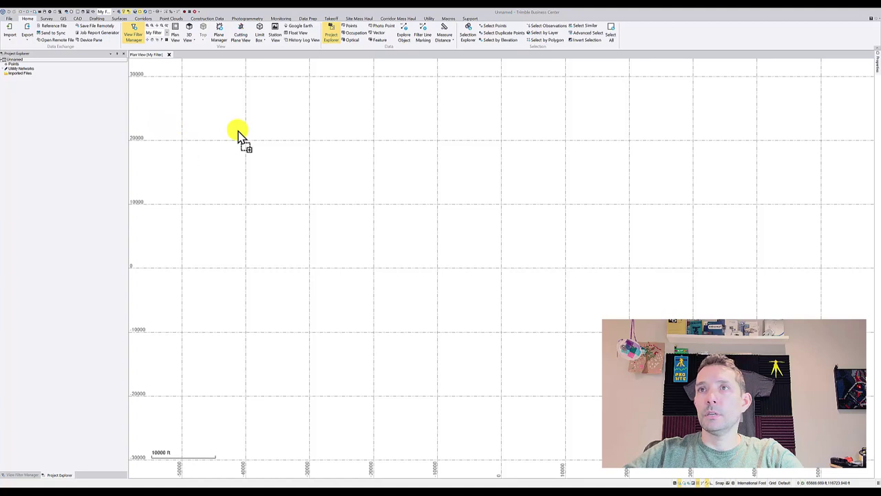
Step: Import the road linework DXF into Plan View and inspect the PAVEDGE1 pavement-edge polyline
drag(269, 137, 268, 136)
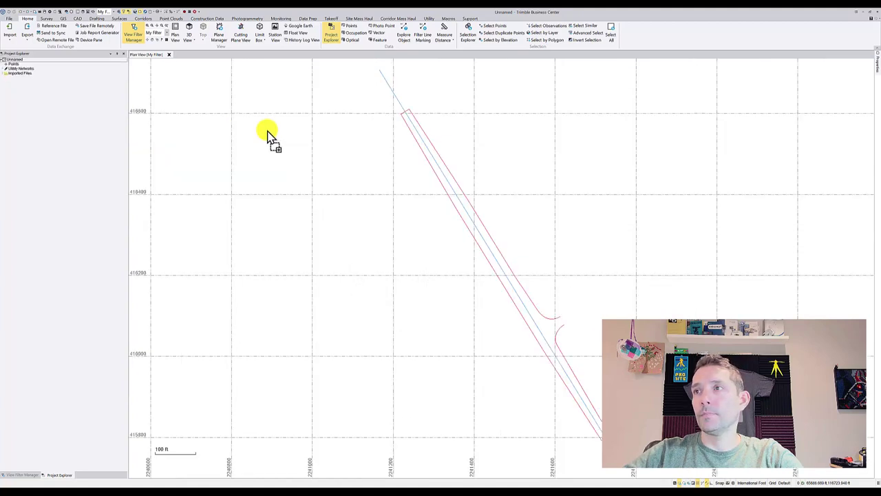
middle_drag(509, 160, 448, 134)
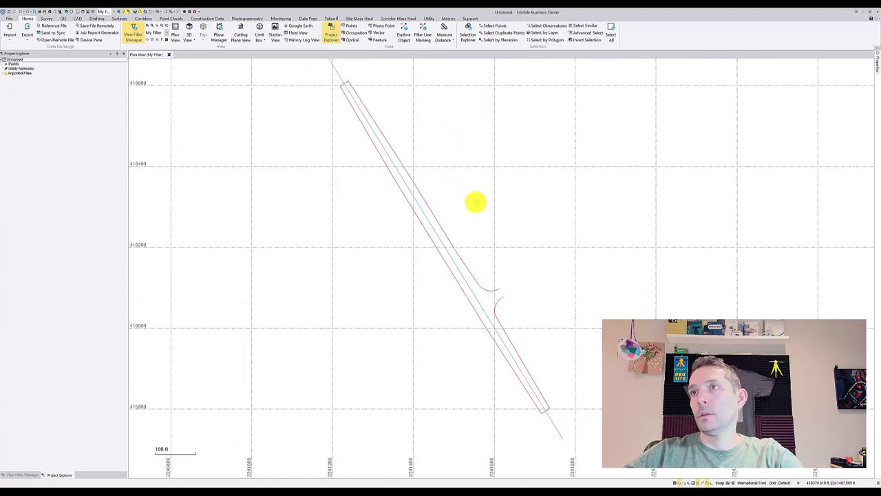
mouse_move(496, 306)
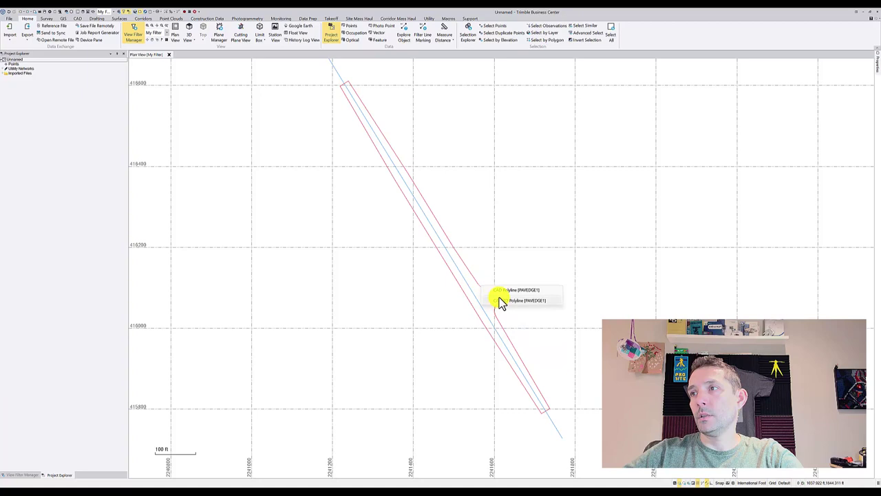
click(500, 301)
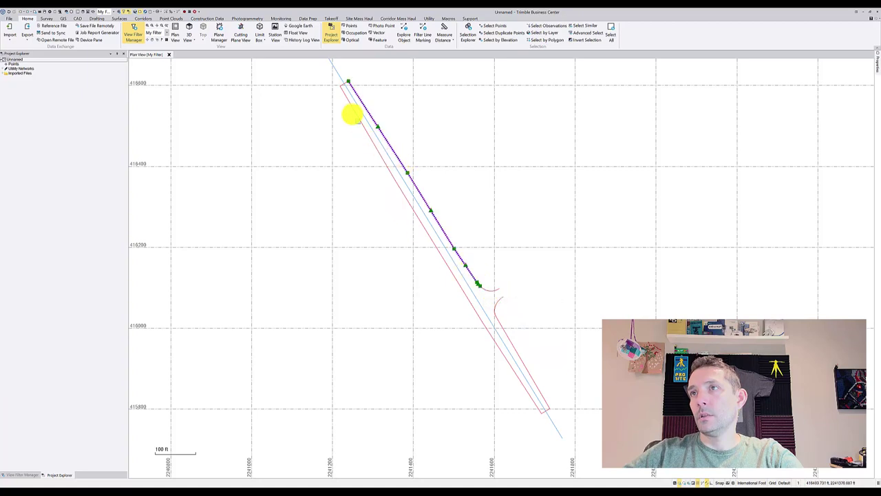
key(Escape)
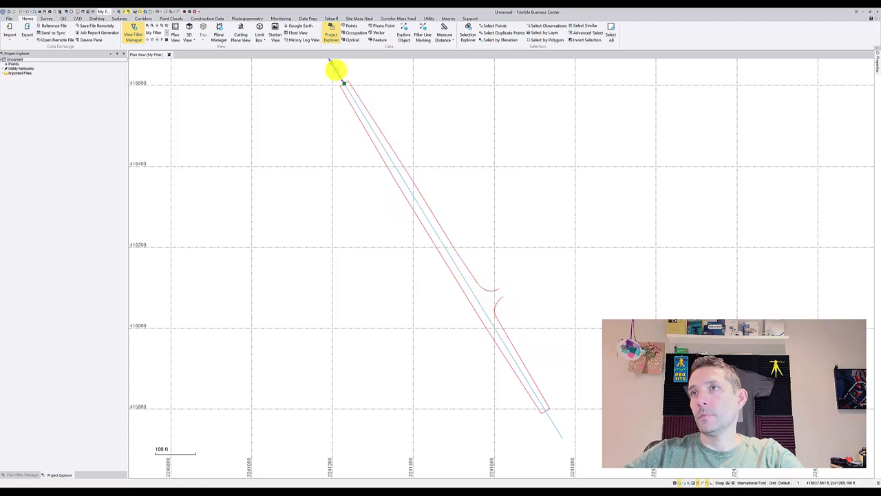
click(330, 62)
Step: Show the layer filter list and check the linework side-on in a 3D View, then return to Plan View
click(20, 474)
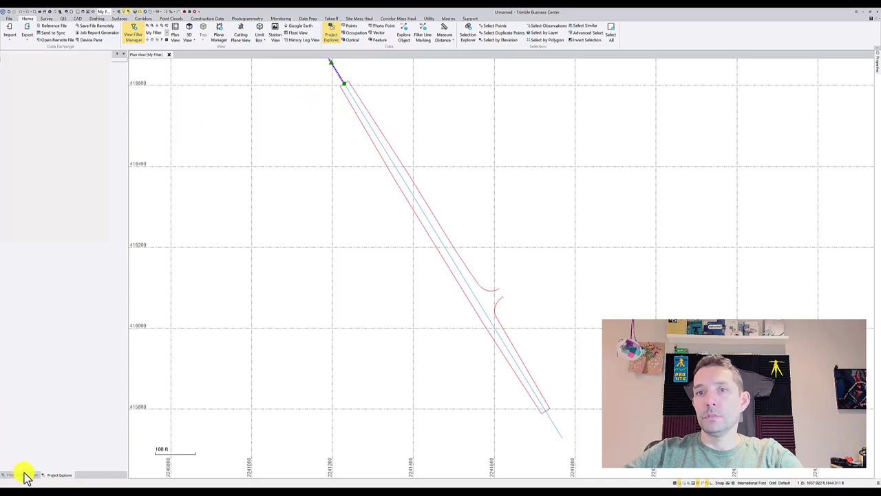
click(58, 14)
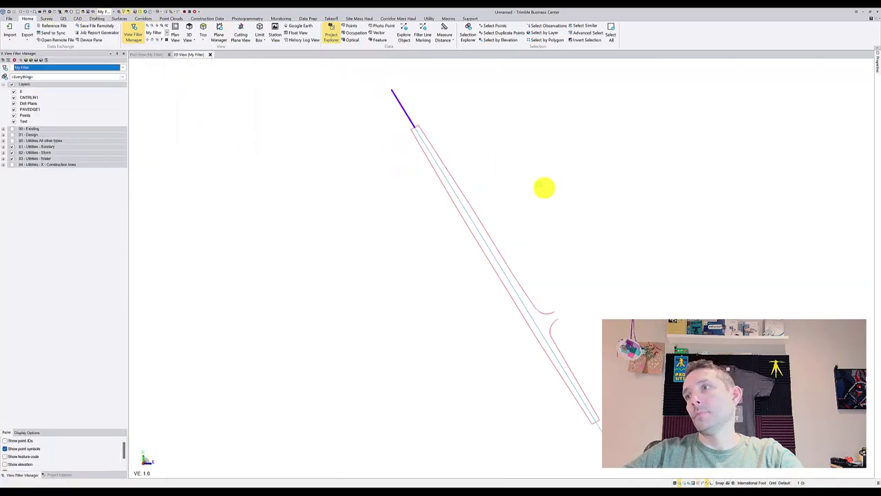
mouse_move(527, 227)
middle_down()
mouse_move(566, 147)
mouse_move(605, 134)
mouse_move(736, 284)
middle_up()
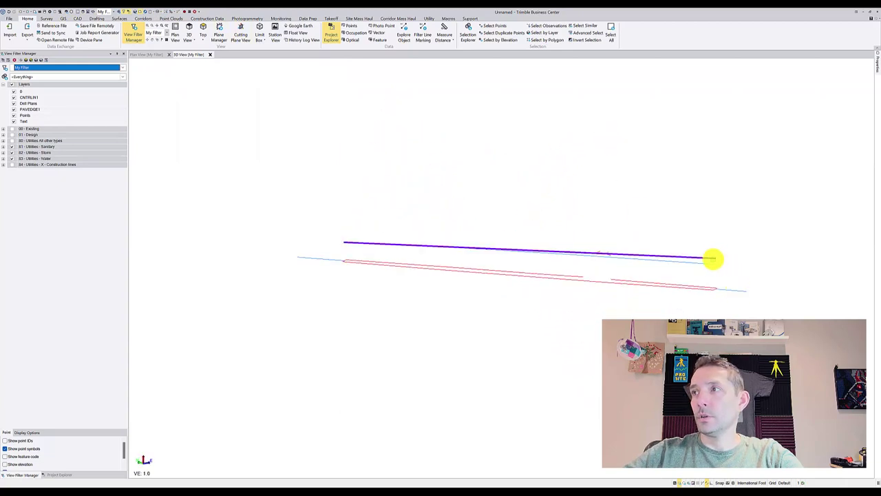
click(711, 265)
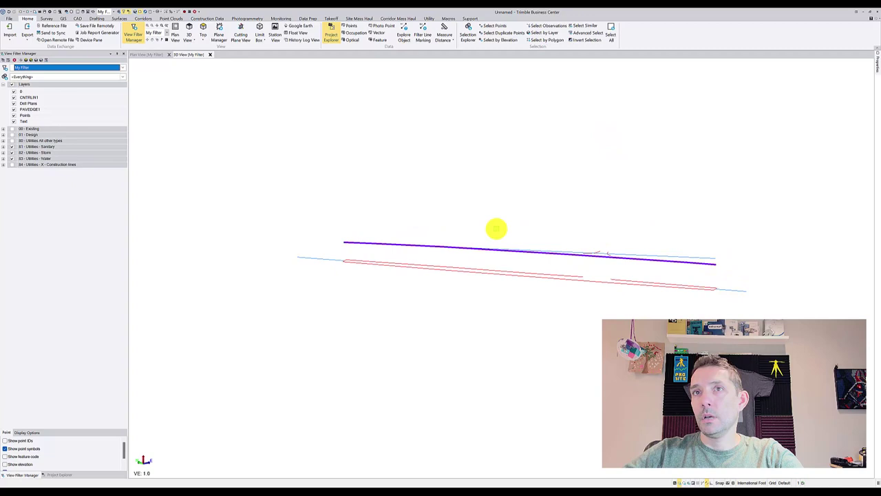
click(145, 55)
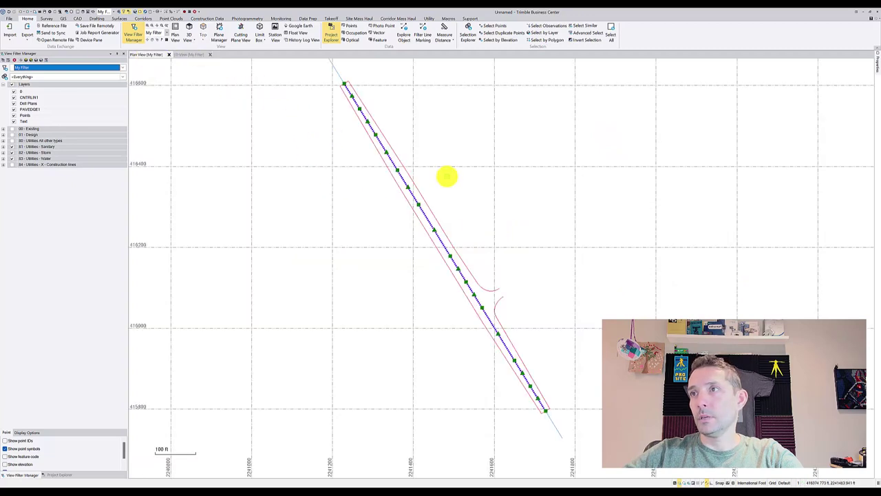
click(468, 173)
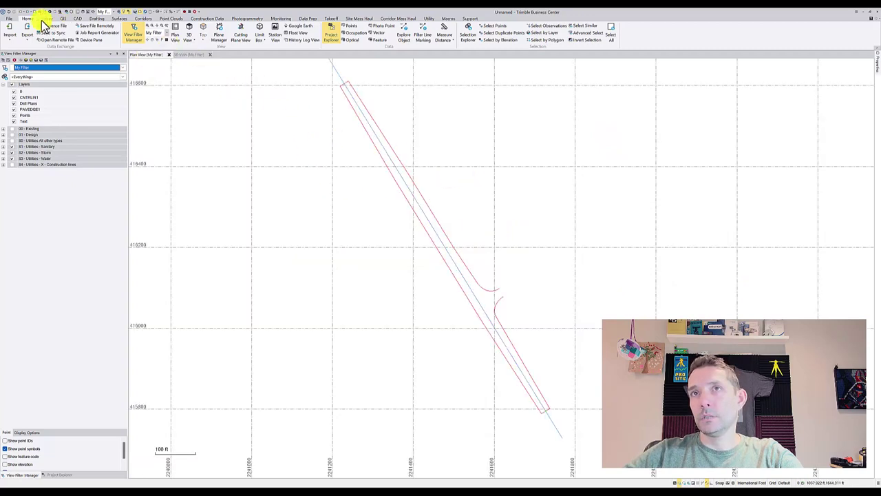
Step: Import the Crescent Cove - SCDOT-1.pdf plan sheet and look around it in Plan View
click(10, 29)
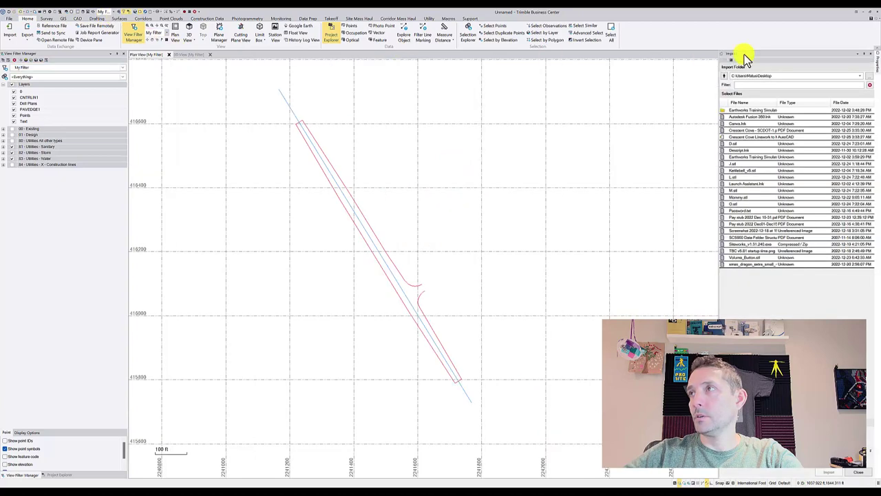
click(763, 131)
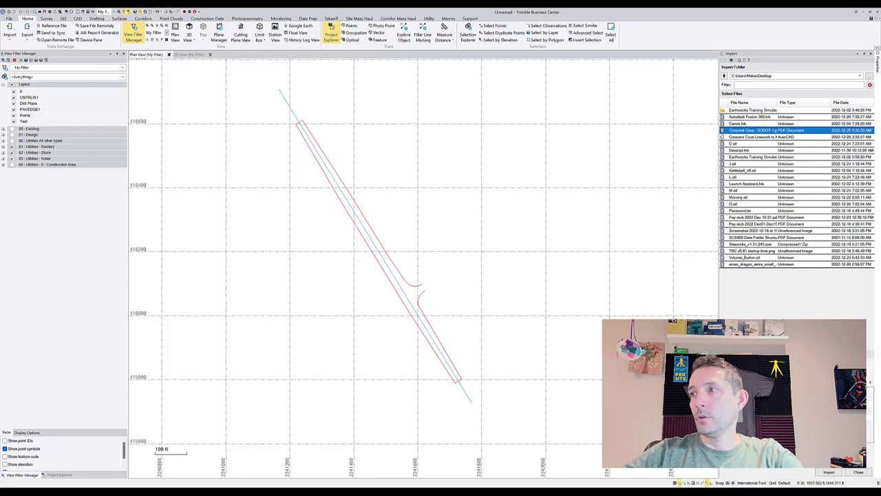
click(829, 473)
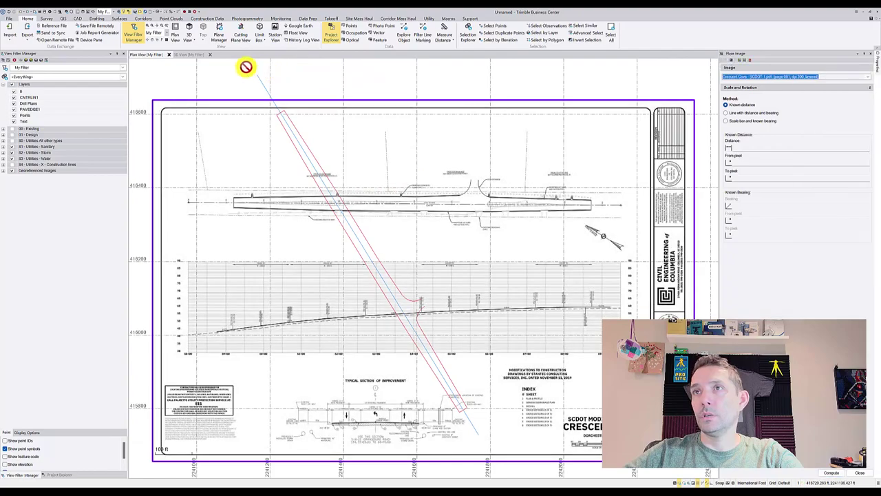
scroll(261, 73, up, 3)
scroll(271, 79, up, 3)
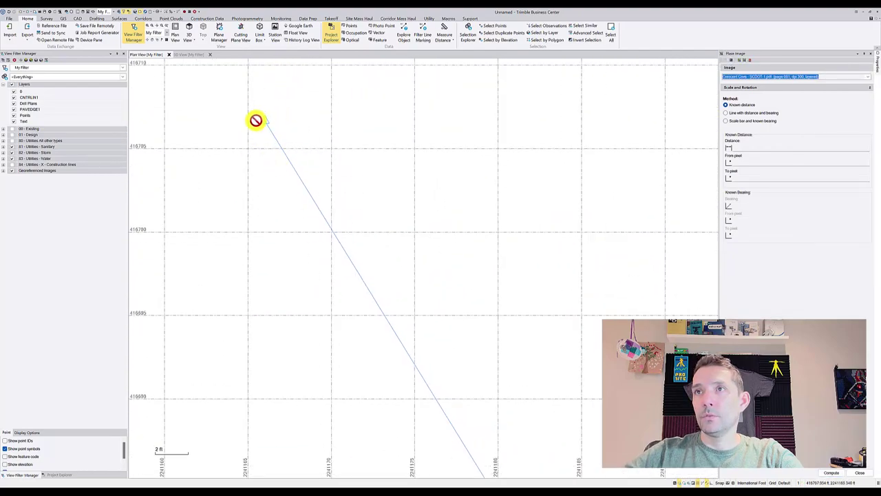
scroll(265, 131, up, 2)
scroll(273, 137, down, 5)
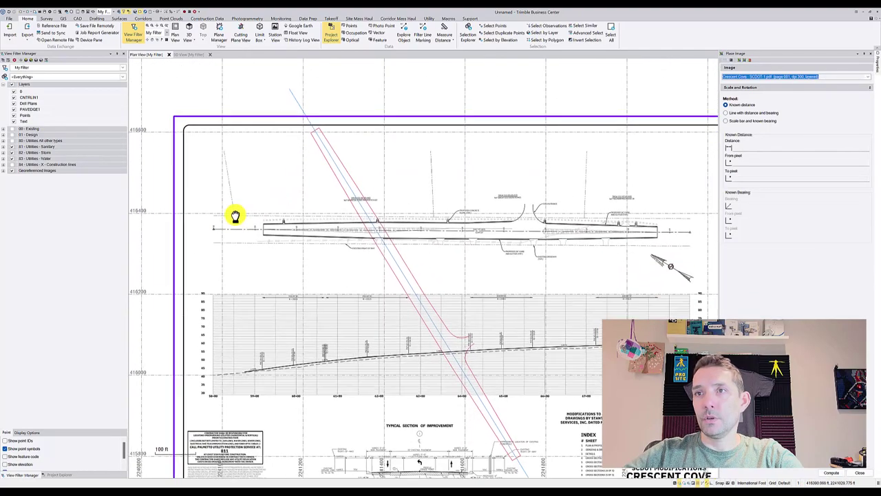
scroll(234, 214, down, 3)
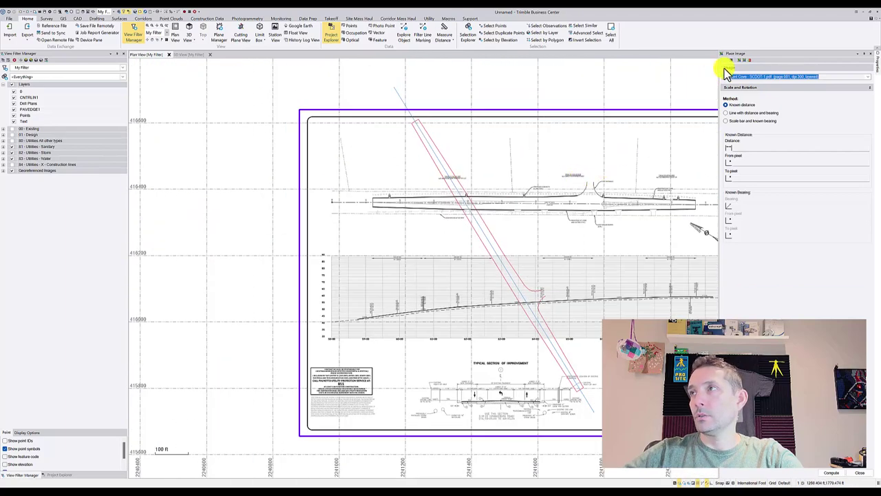
middle_drag(650, 85, 204, 216)
scroll(204, 216, down, 1)
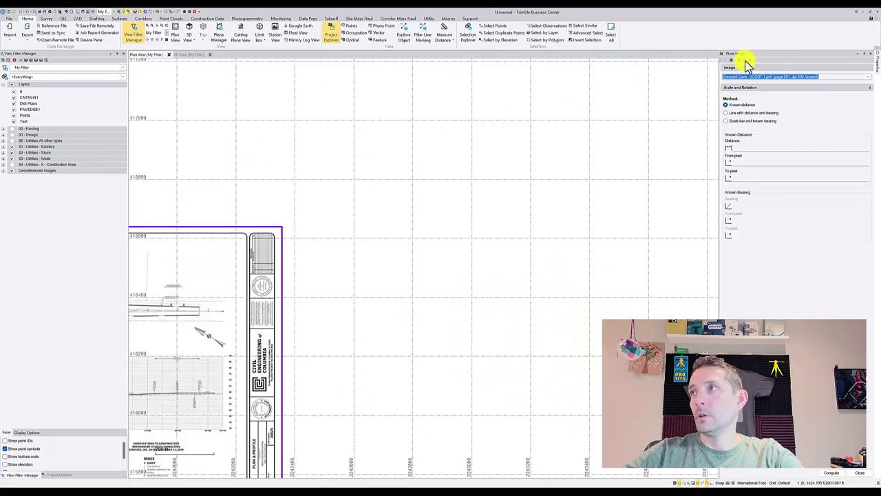
Step: Set control point A from the PDF's station 58 mark to the road linework's start
click(399, 137)
click(770, 172)
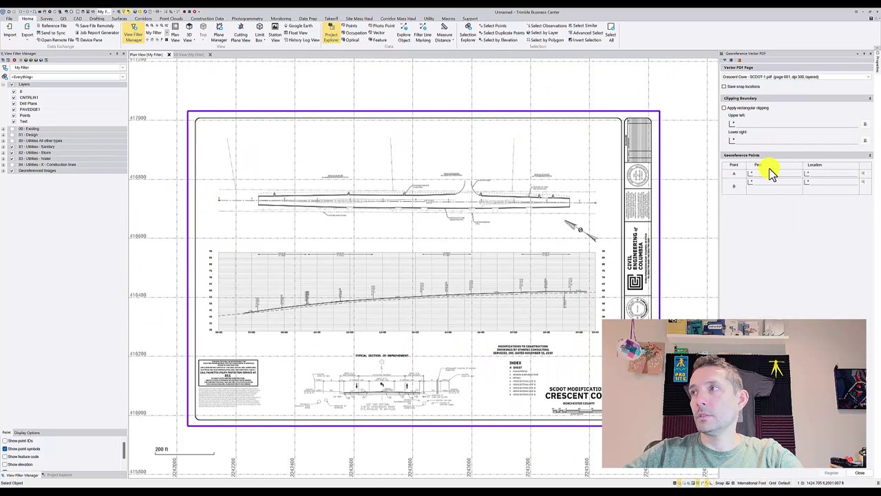
click(724, 86)
scroll(240, 187, up, 10)
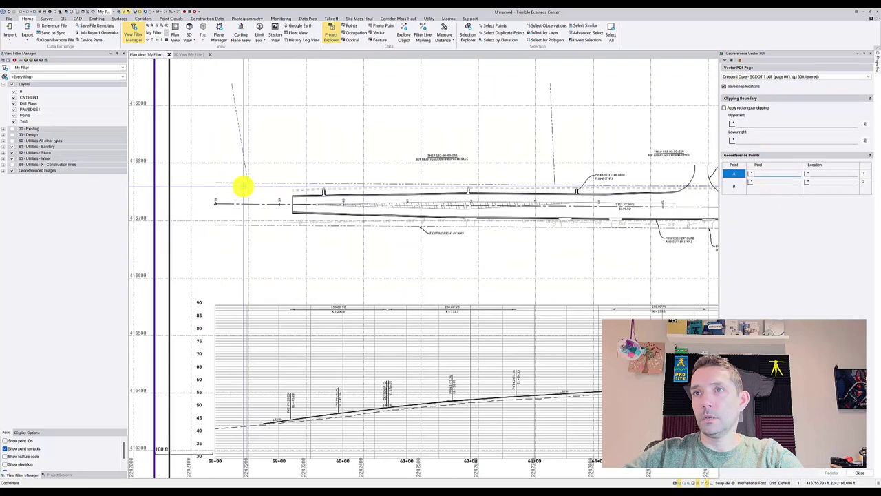
click(197, 205)
scroll(230, 222, down, 10)
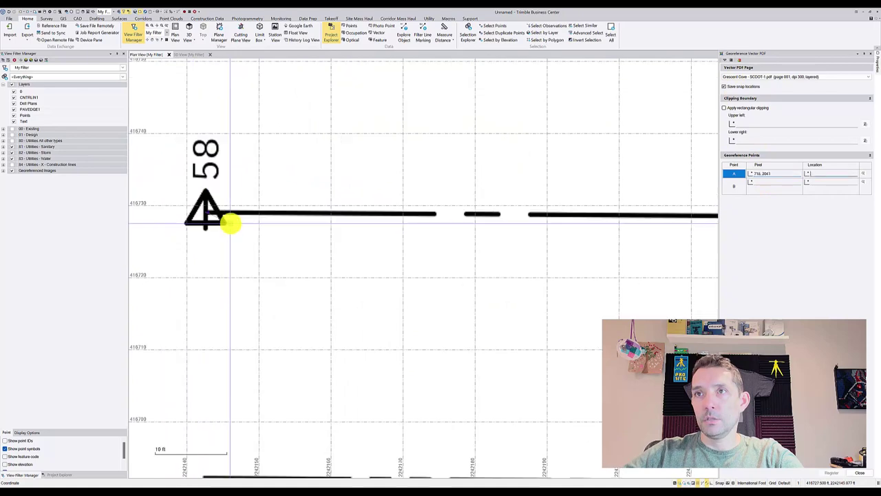
scroll(227, 193, down, 4)
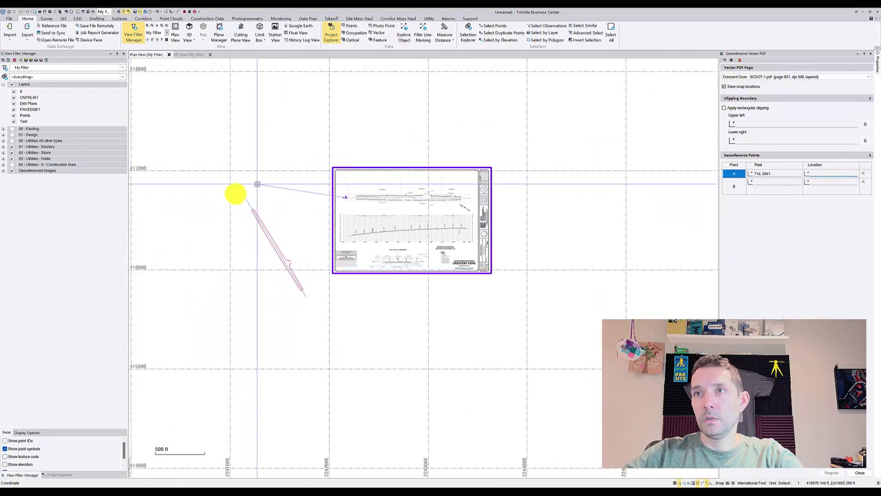
click(244, 198)
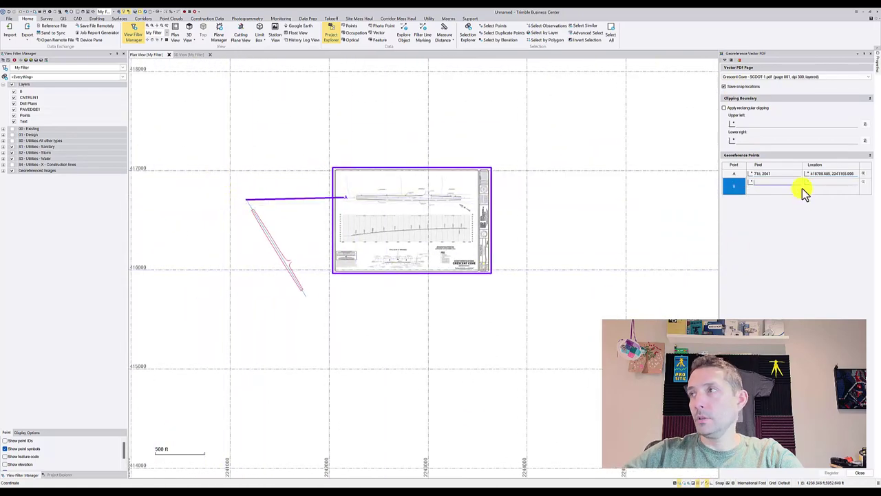
scroll(477, 236, up, 10)
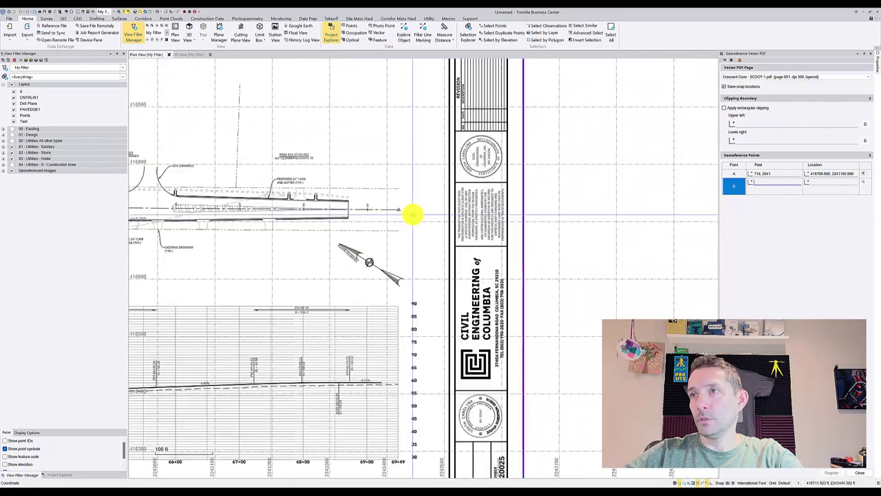
scroll(394, 208, up, 2)
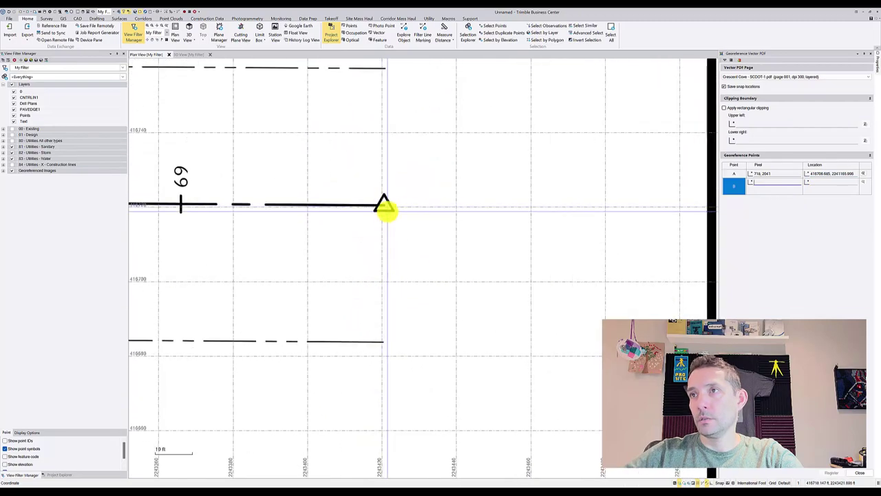
Step: Set control point B's pixel and ground location, then register the PDF to both points
click(384, 204)
scroll(385, 285, down, 12)
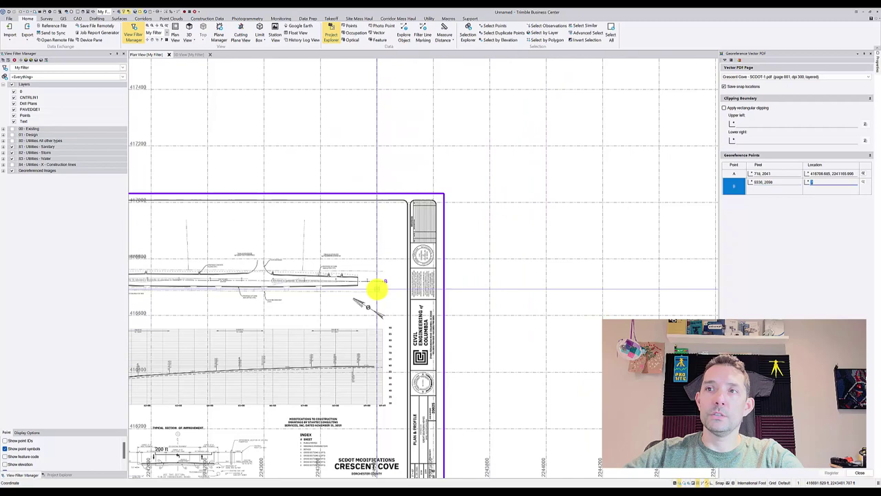
scroll(305, 305, down, 3)
scroll(314, 252, up, 8)
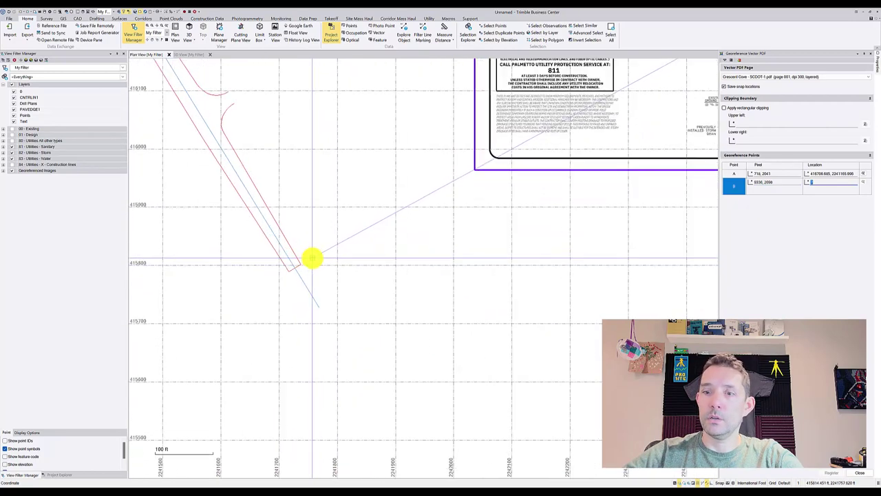
click(318, 306)
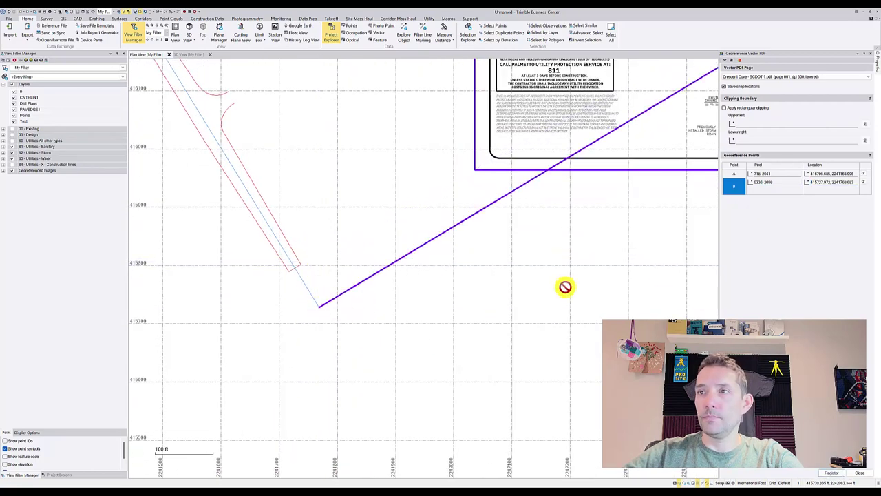
click(831, 473)
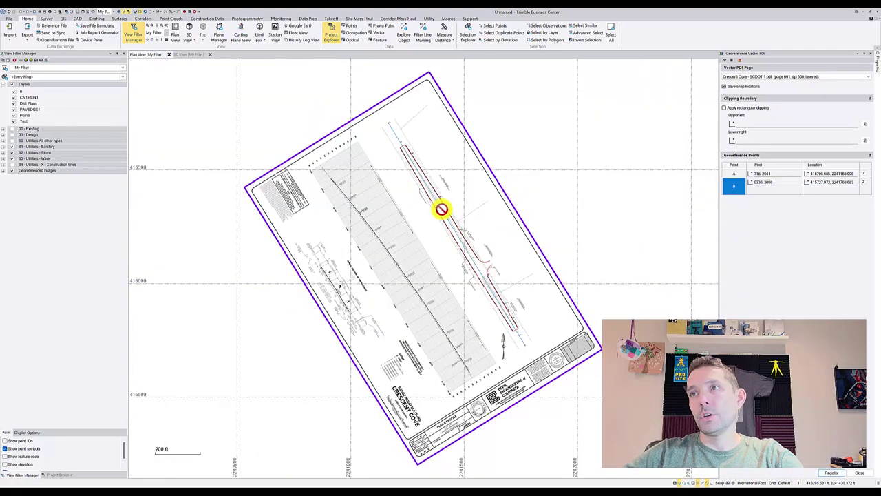
Step: Check the PDF's fit along the road, station 64 and site entrance, then close the georeference panel
scroll(425, 172, up, 10)
mouse_move(370, 130)
middle_down()
mouse_move(393, 88)
mouse_move(393, 44)
middle_up()
middle_drag(485, 224, 467, 181)
scroll(468, 180, down, 5)
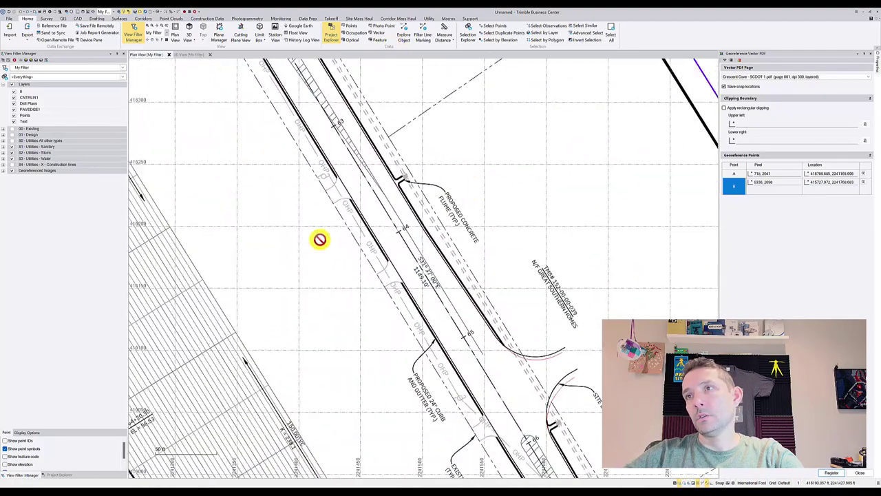
middle_drag(545, 360, 382, 172)
scroll(448, 247, up, 6)
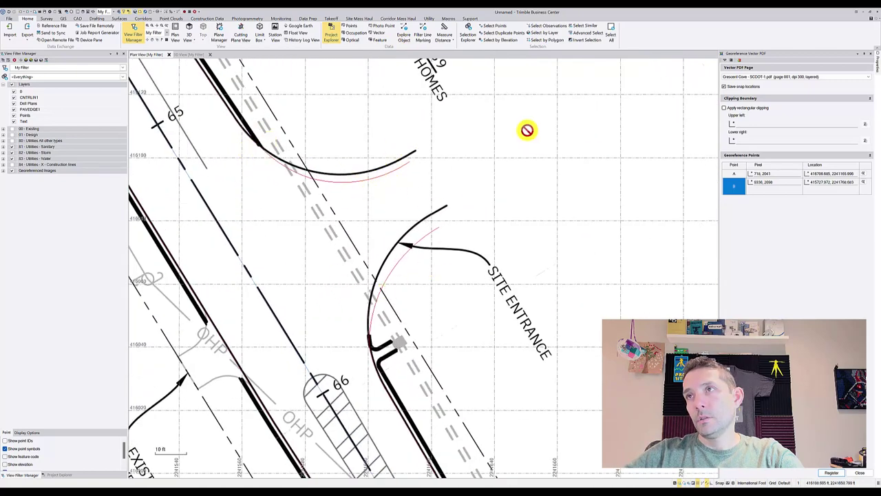
scroll(485, 269, down, 4)
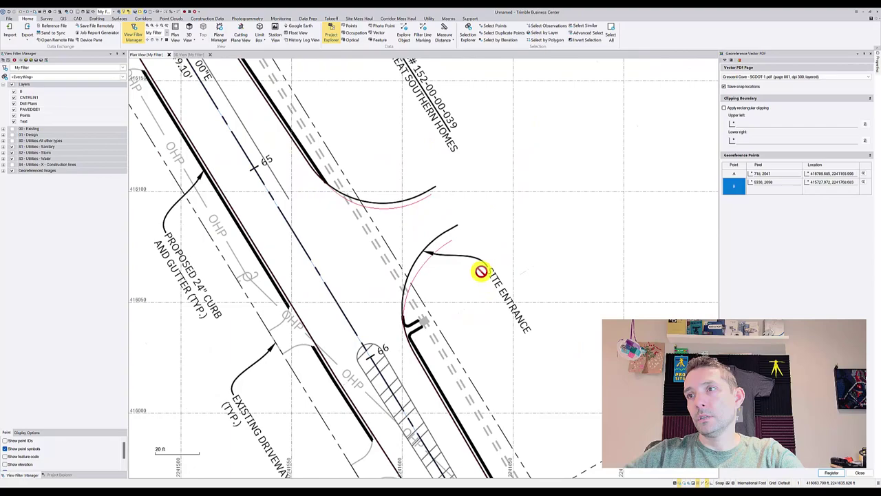
scroll(476, 272, down, 1)
mouse_move(488, 269)
middle_down()
mouse_move(509, 258)
mouse_move(528, 174)
mouse_move(423, 243)
middle_up()
scroll(517, 185, down, 2)
scroll(505, 459, up, 5)
scroll(459, 339, up, 2)
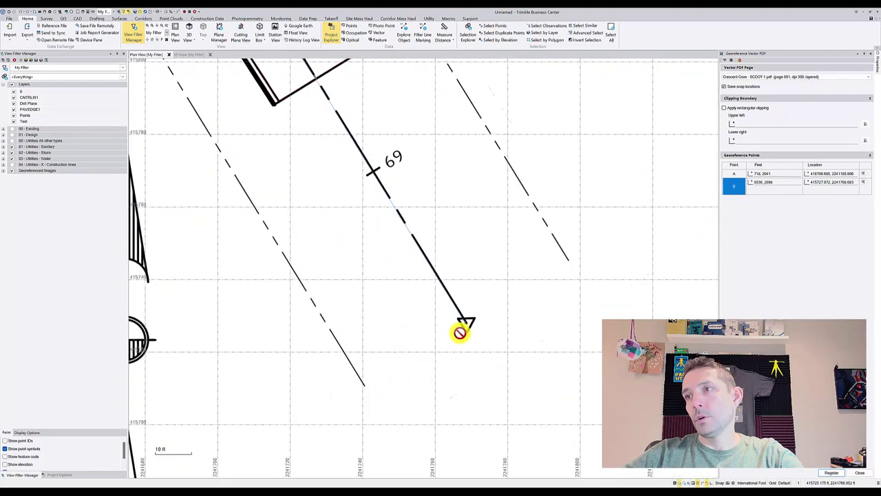
scroll(471, 317, up, 1)
scroll(364, 245, down, 2)
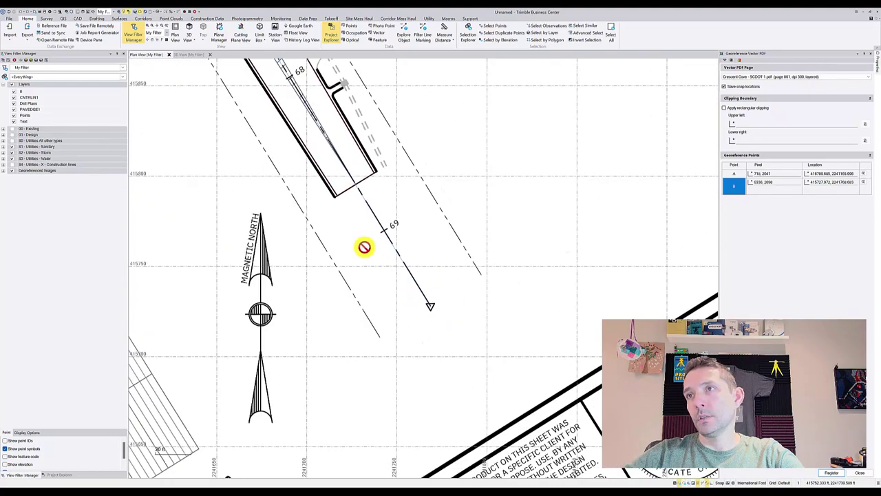
middle_drag(365, 245, 423, 296)
scroll(384, 250, down, 2)
middle_drag(384, 250, 295, 222)
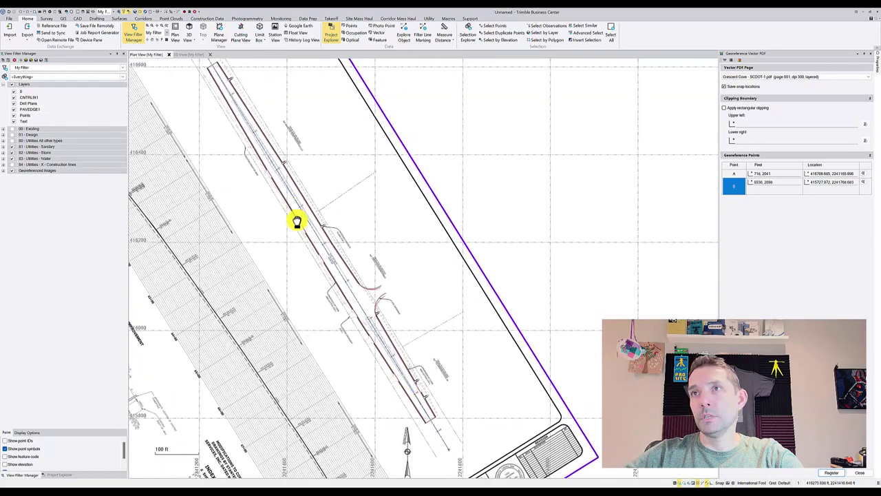
scroll(240, 197, up, 2)
scroll(287, 255, up, 2)
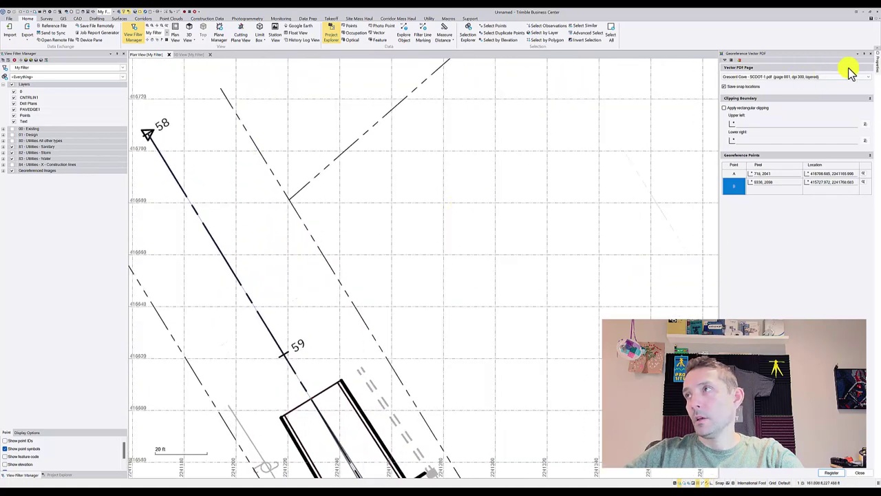
click(871, 54)
scroll(538, 177, down, 2)
middle_drag(538, 177, 466, 116)
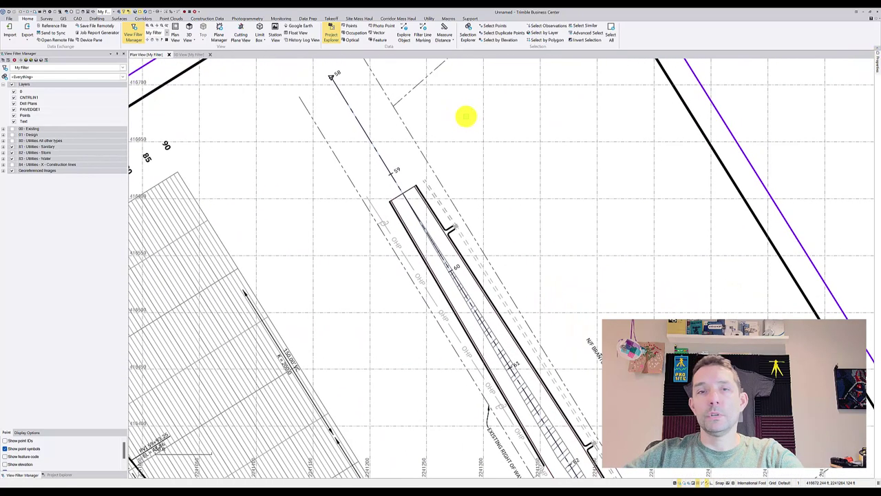
Step: Create a red layer named 0 - Alignment and assign it to the new CL alignment
click(143, 19)
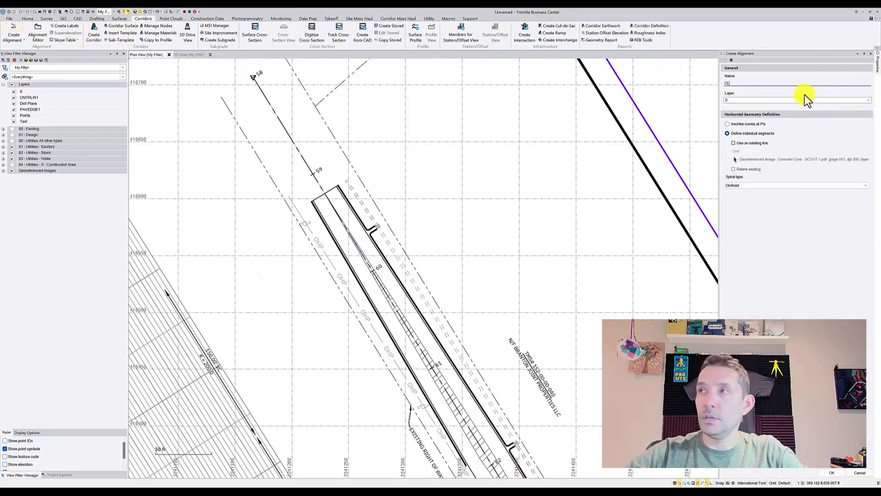
click(802, 102)
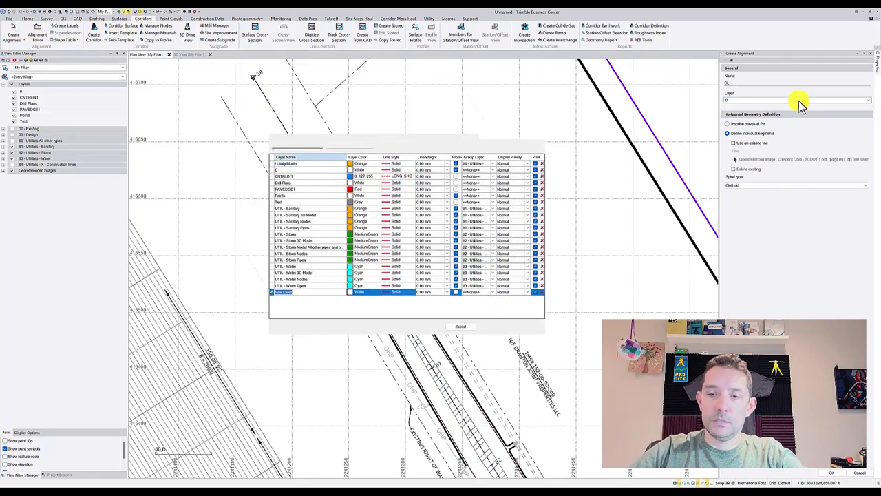
text(0 - A)
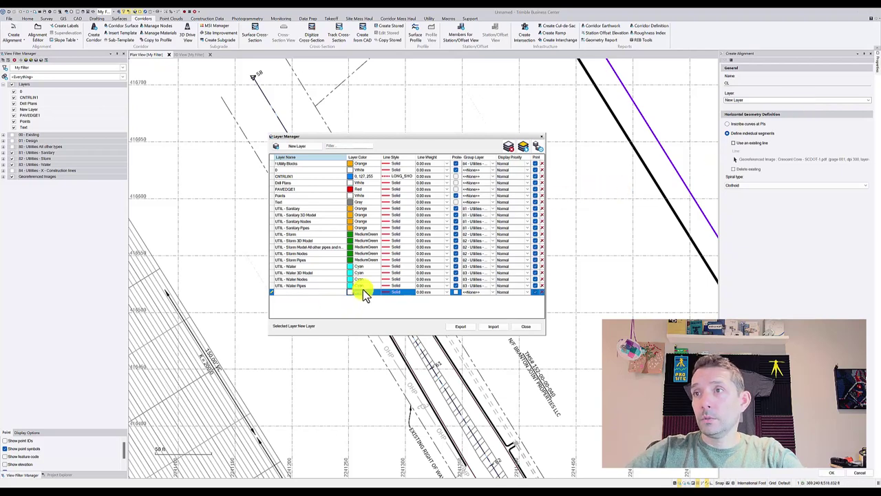
click(364, 293)
click(371, 293)
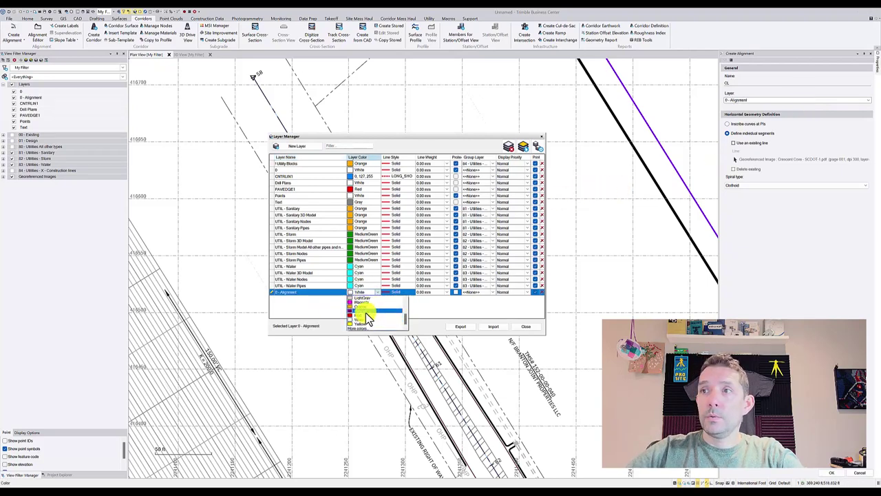
click(363, 313)
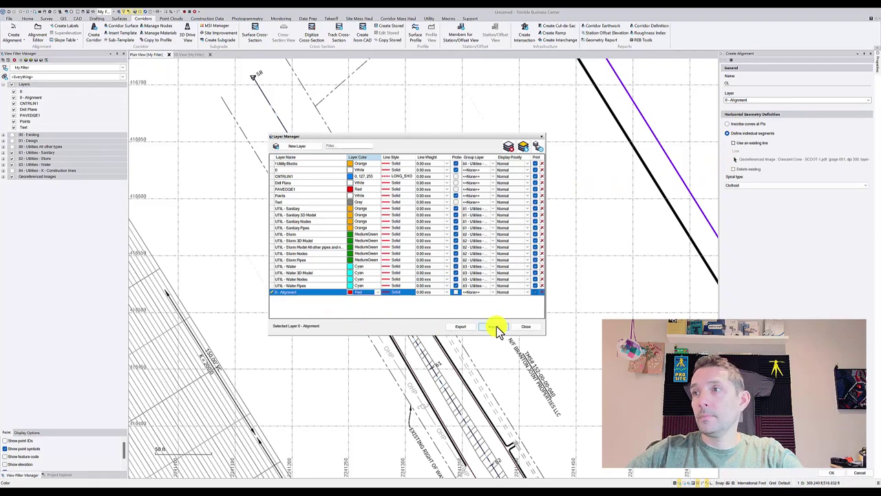
click(490, 326)
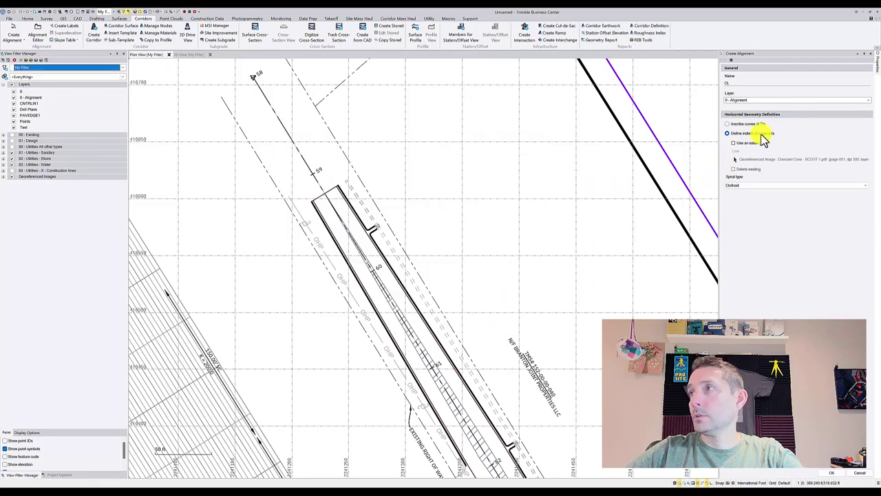
Step: Base the CL alignment on an existing line, picking the Center linestring in 3D View
click(742, 143)
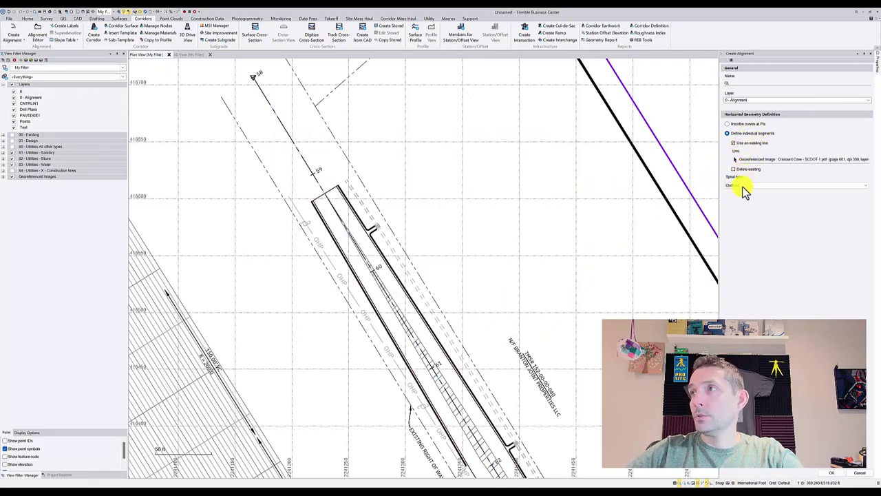
click(750, 161)
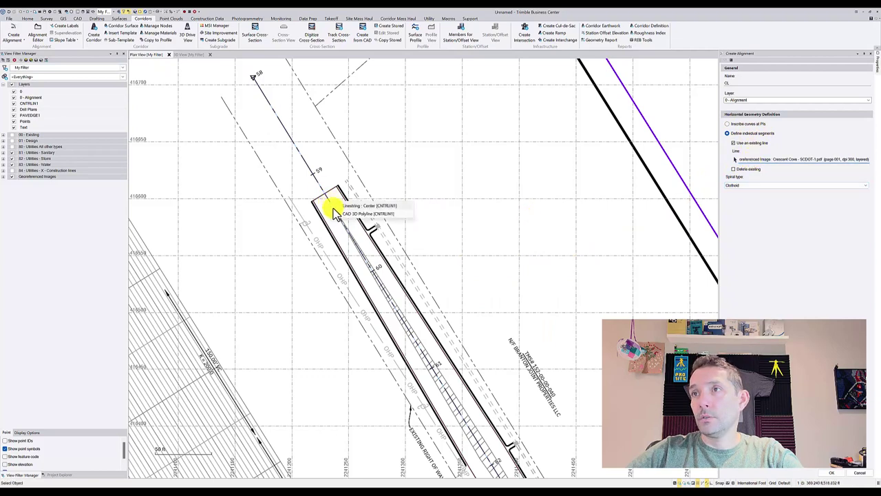
click(189, 55)
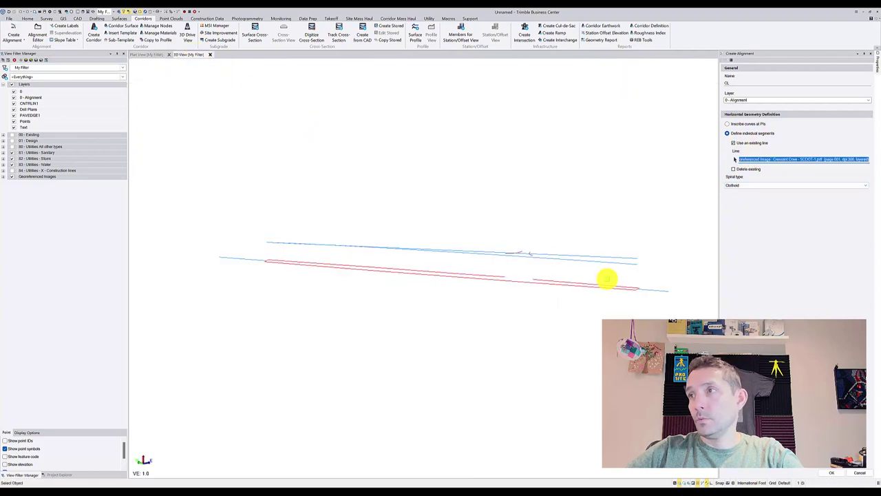
click(614, 261)
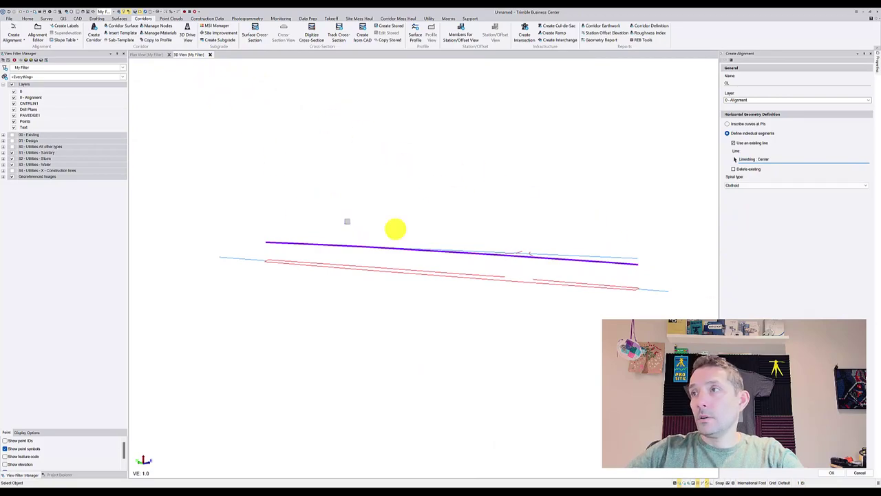
Step: Check the PVT and HI PT labels in Plan View, then return to 3D and start Explore Object
click(145, 54)
scroll(417, 203, down, 4)
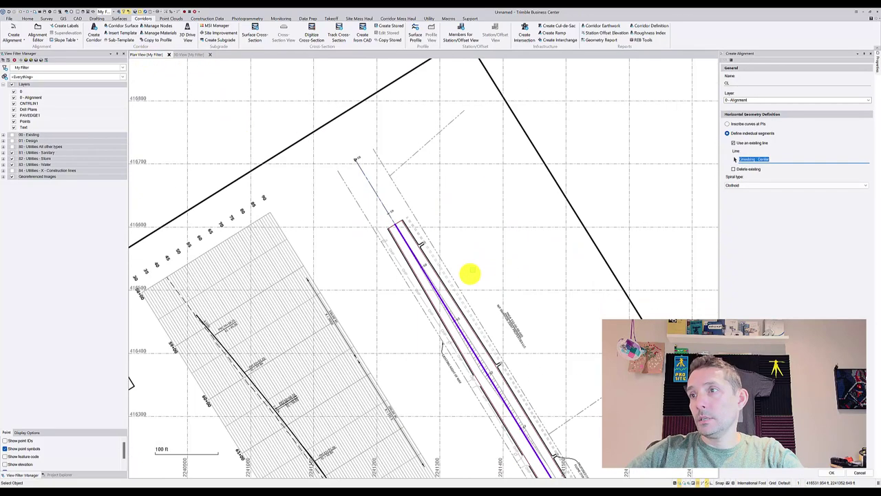
scroll(384, 356, up, 6)
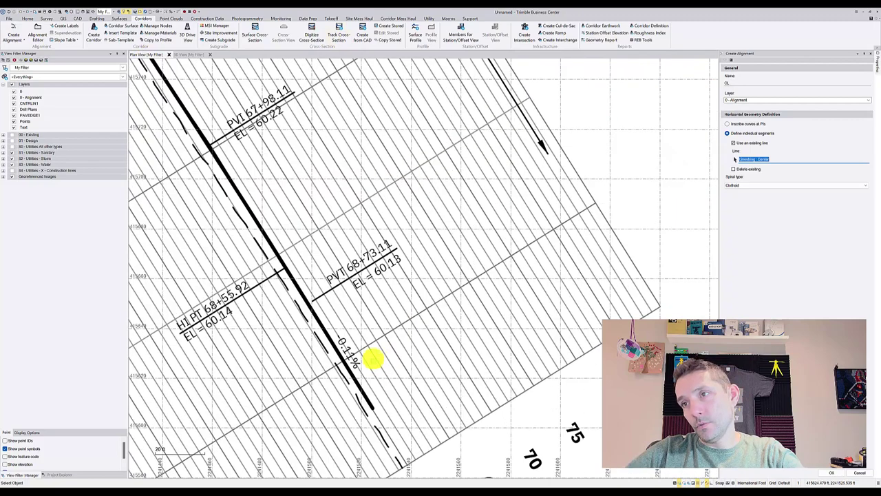
middle_drag(332, 154, 405, 306)
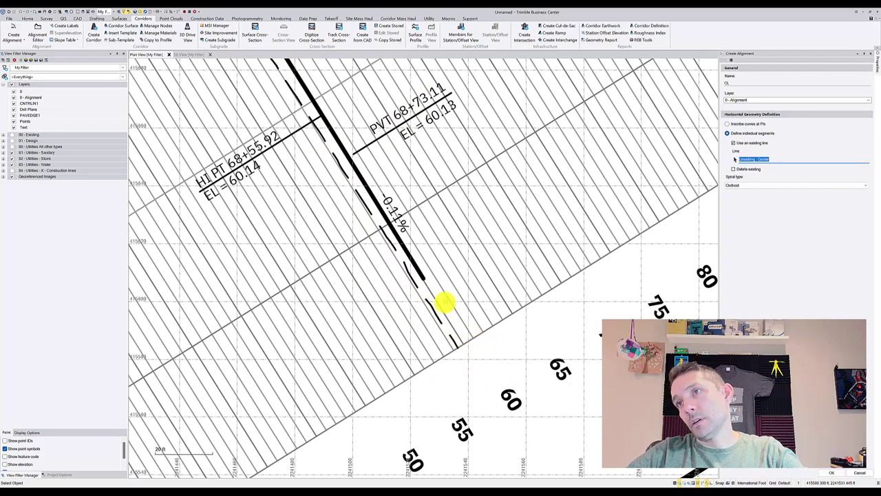
scroll(444, 301, down, 5)
click(187, 54)
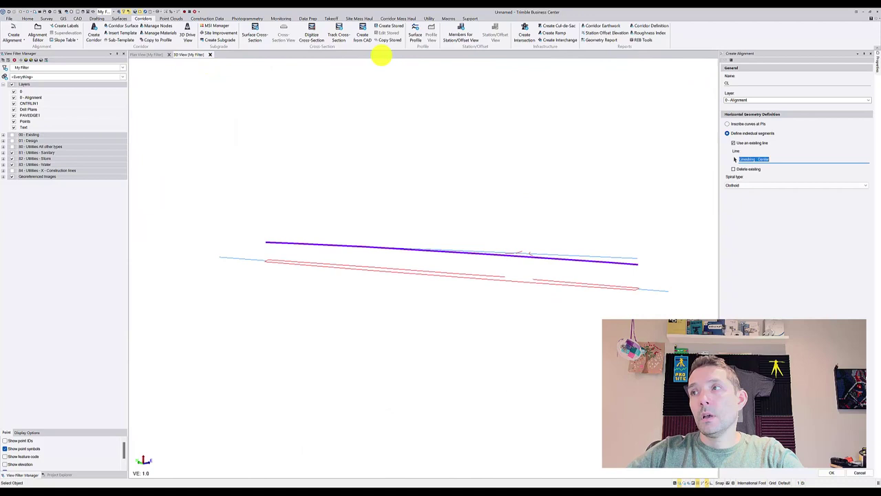
click(169, 12)
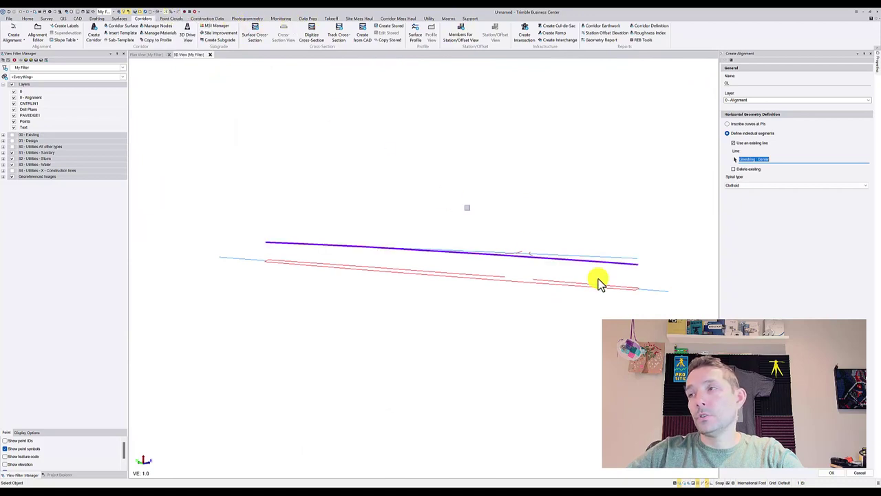
Step: Read the Center linestring's elevation 80.124 ft and -0.12% slope at distance 20372.57
click(751, 76)
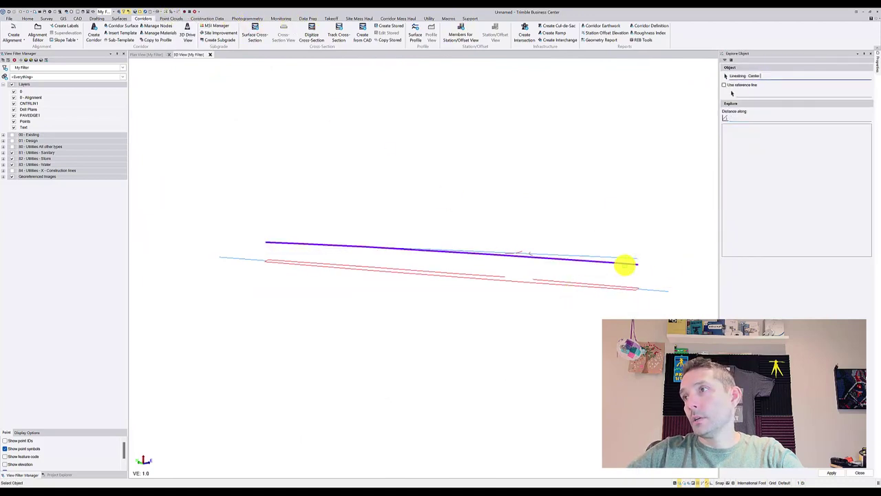
click(626, 256)
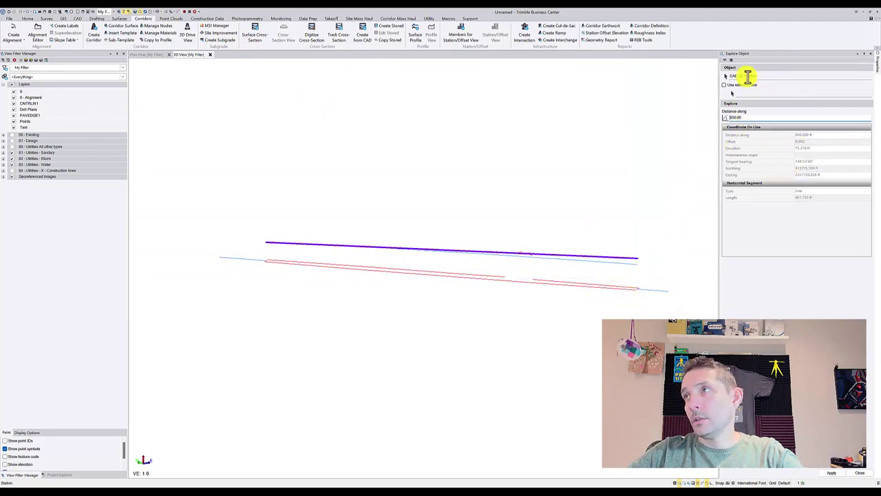
click(748, 76)
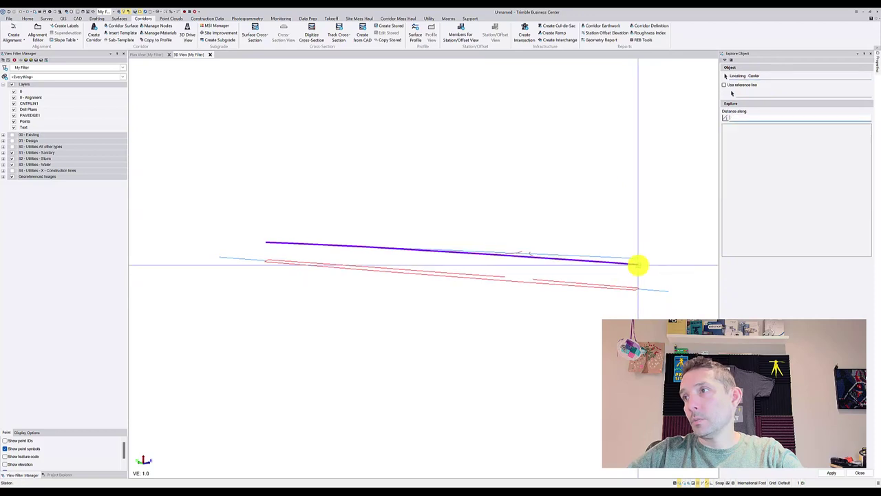
click(638, 263)
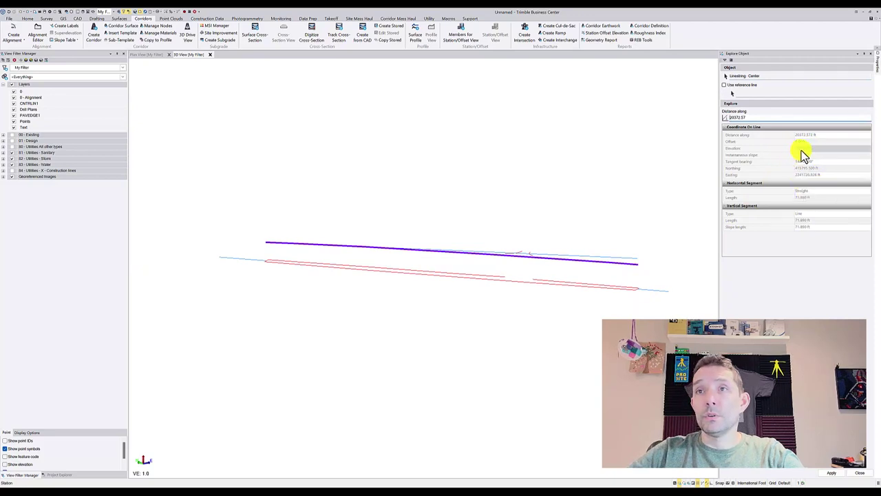
click(152, 55)
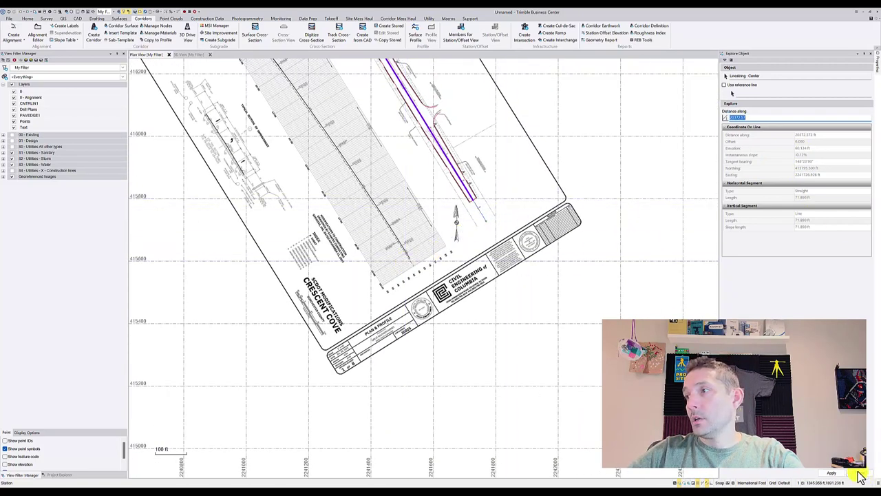
Step: Create alignment CL from Linestring : Center and review its vertical and horizontal segment tables
click(861, 475)
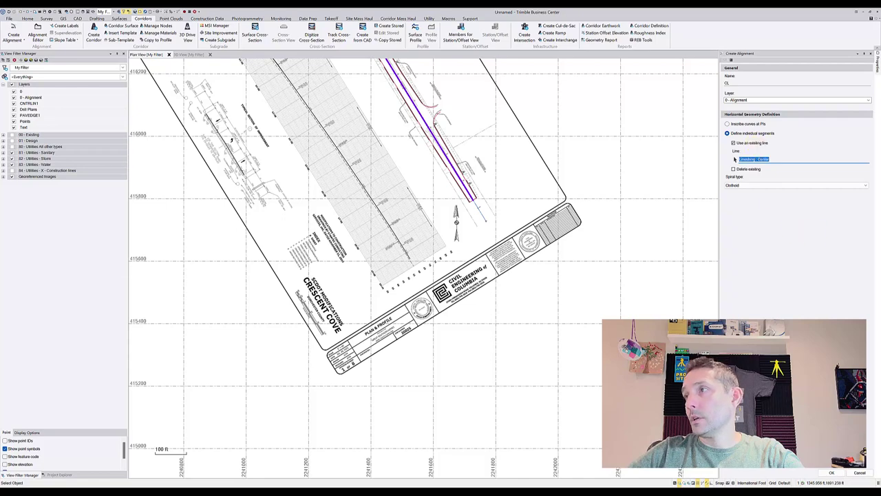
click(834, 473)
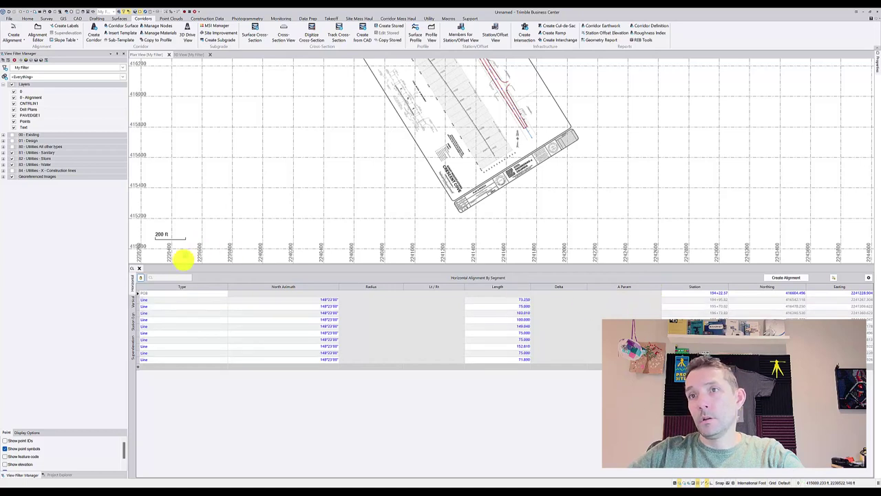
click(132, 305)
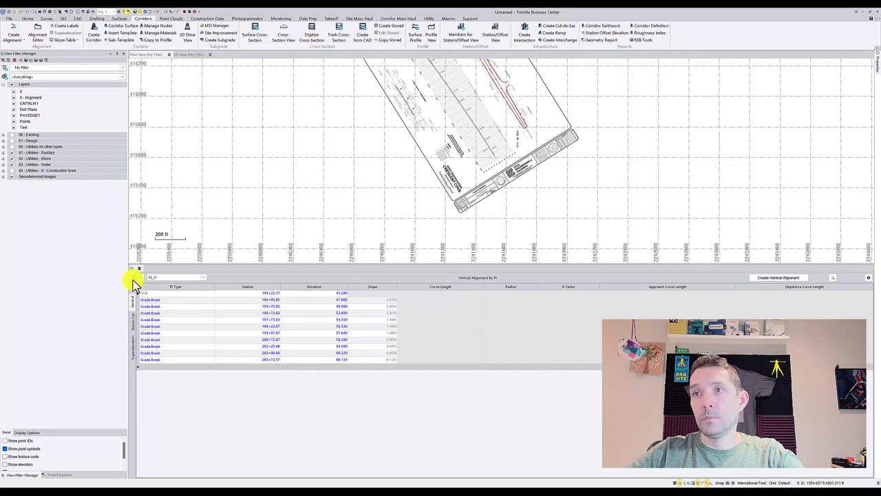
click(133, 282)
middle_drag(393, 108, 395, 231)
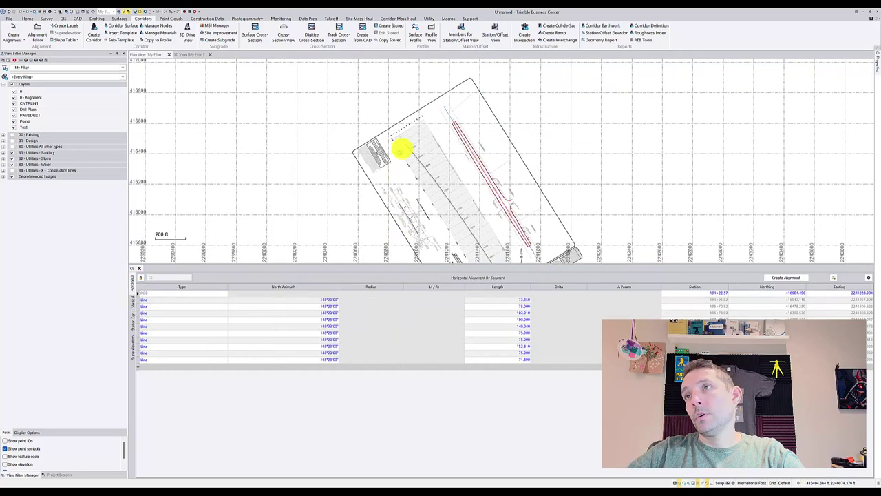
scroll(403, 148, up, 5)
middle_drag(403, 148, 417, 129)
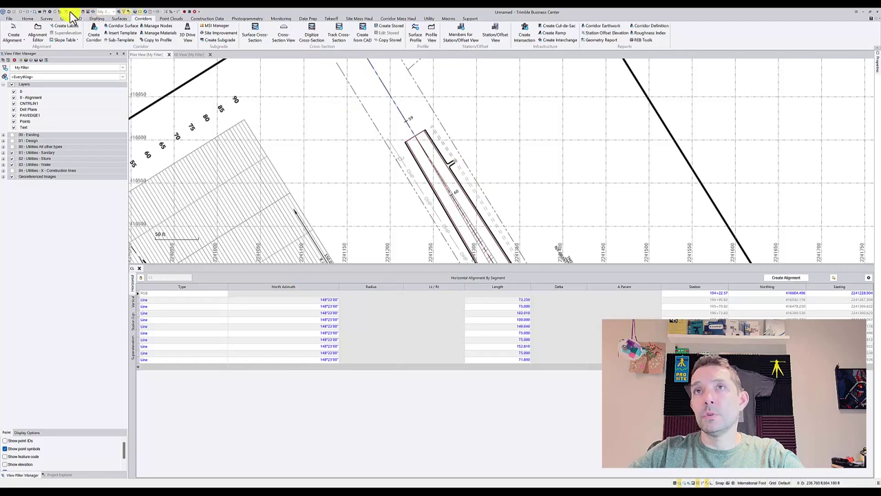
Step: Set the project station format to 'No formatting, 1000.00' in Project Settings
click(52, 14)
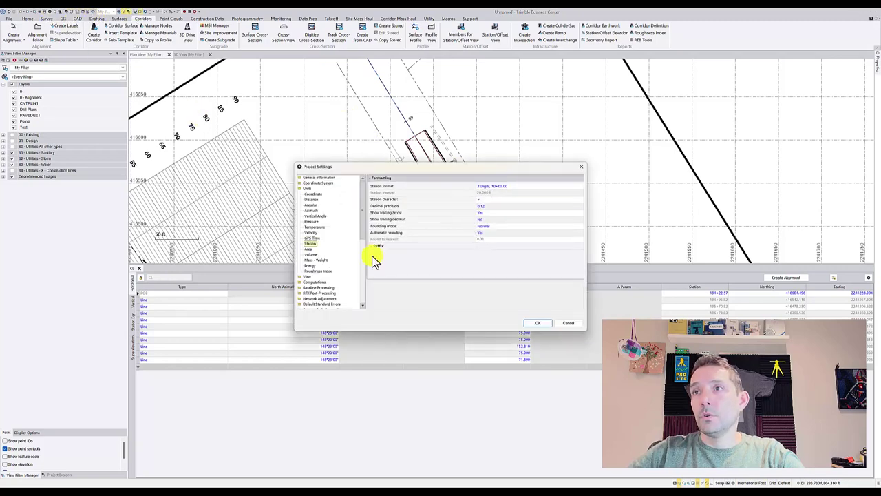
click(322, 244)
click(514, 186)
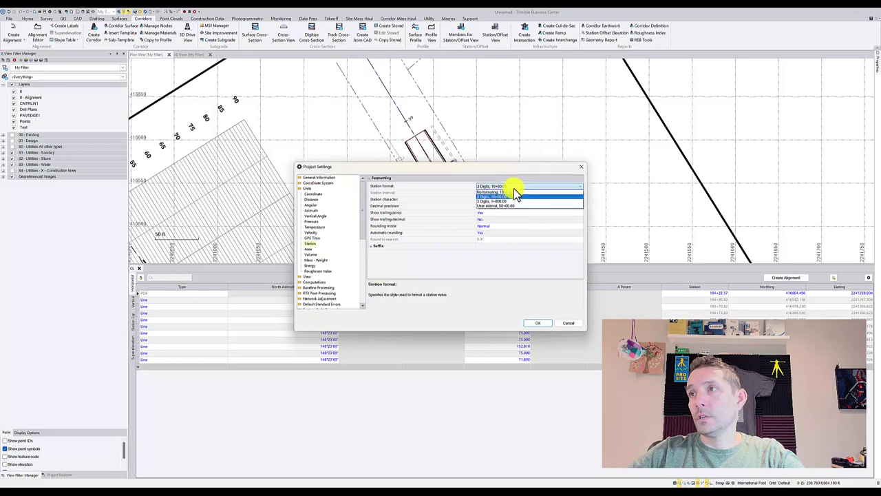
click(513, 192)
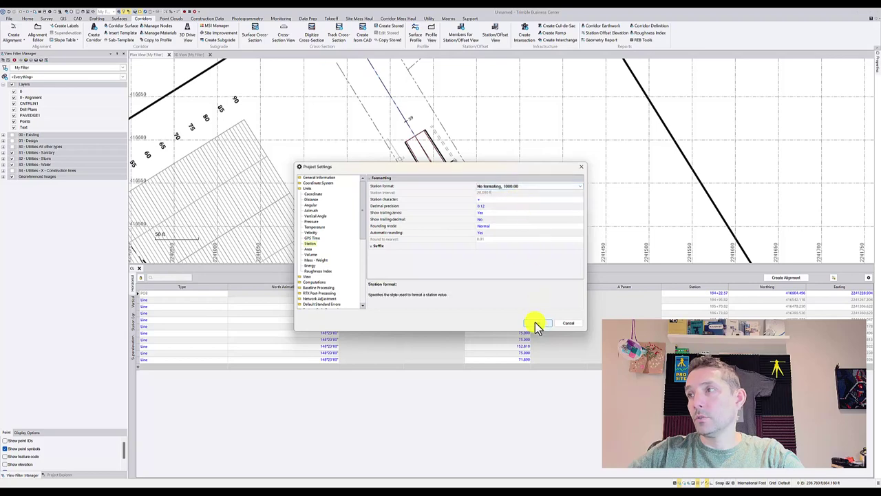
click(535, 324)
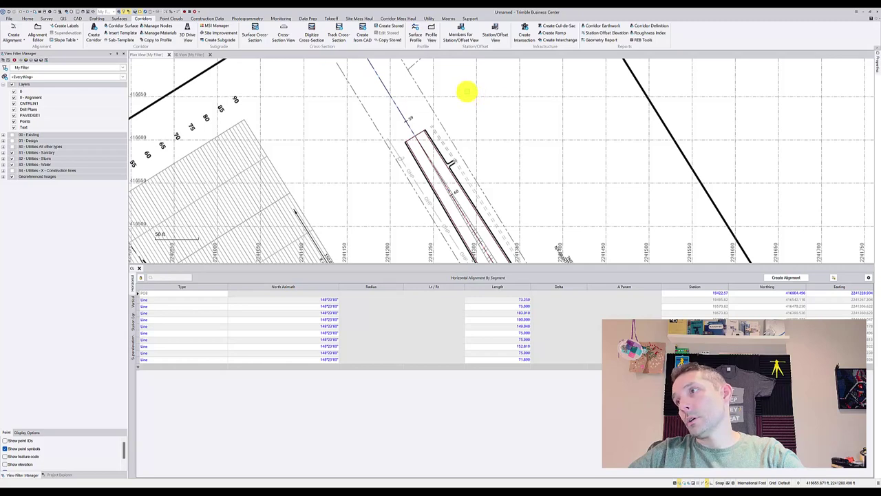
Step: Explore the Linestring : Center object chosen from the overlapping-objects pick list
scroll(466, 90, down, 3)
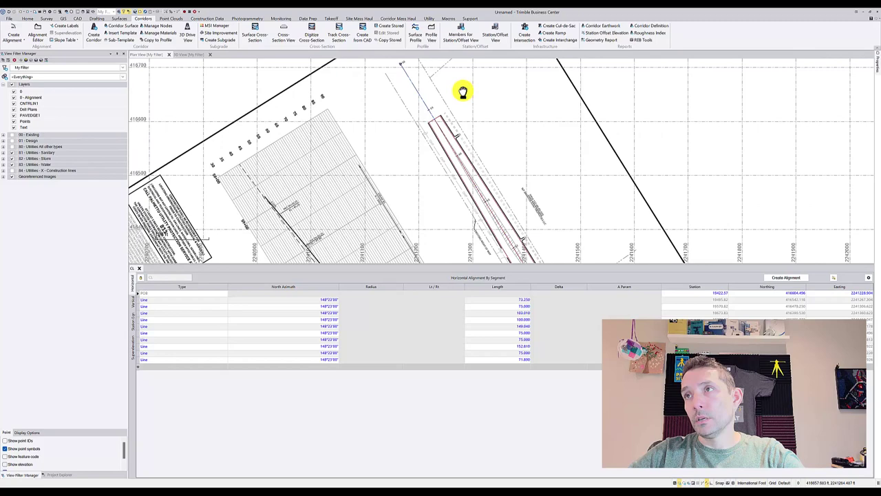
click(177, 12)
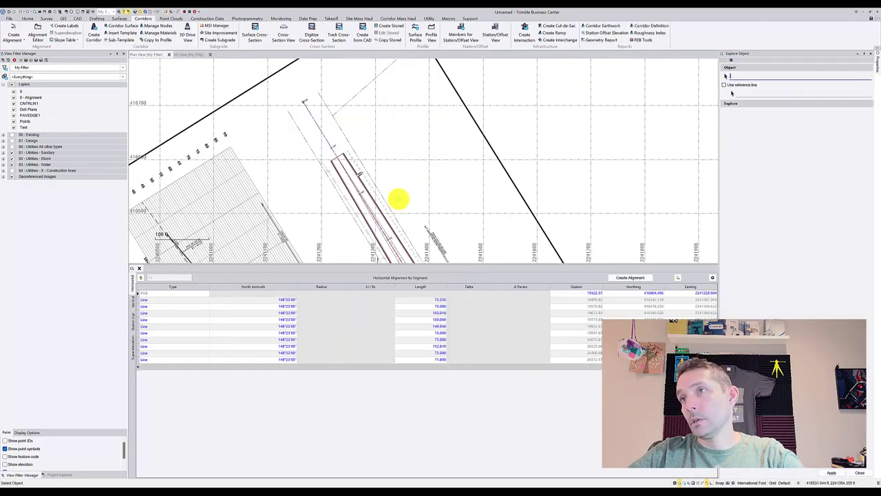
click(346, 165)
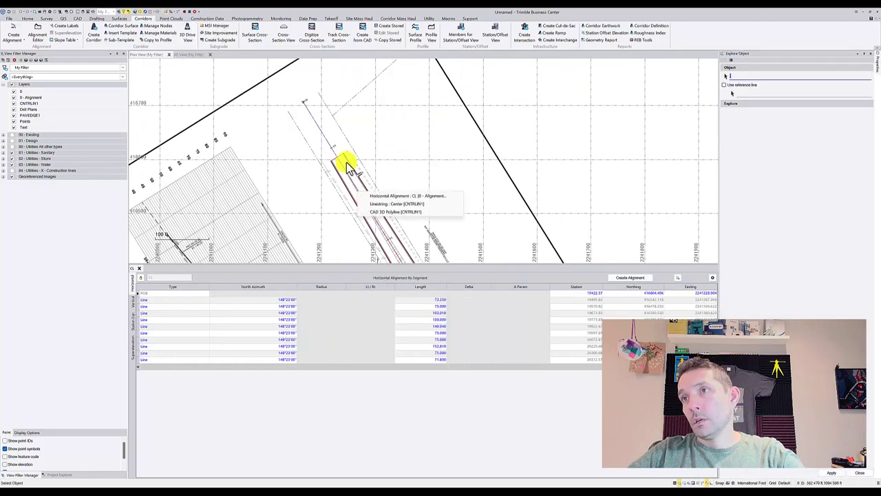
click(398, 204)
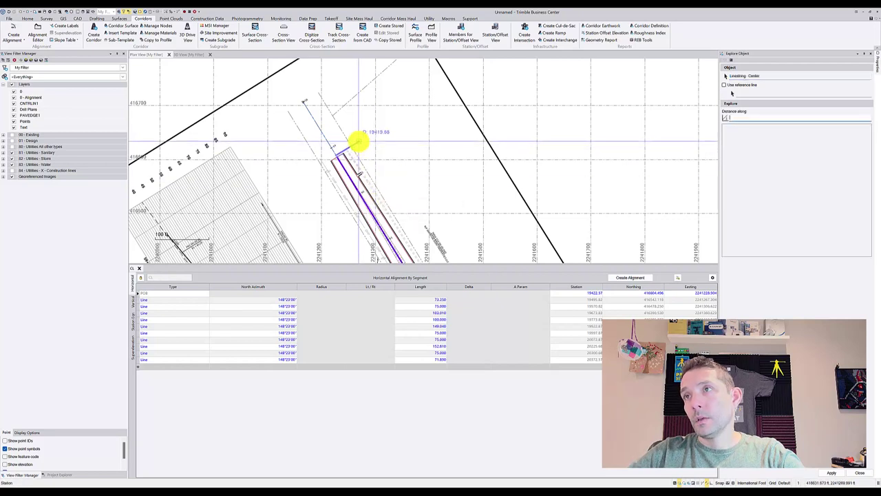
Step: Repick and explore the CAD 3D Polyline along the centerline instead
click(746, 75)
click(373, 215)
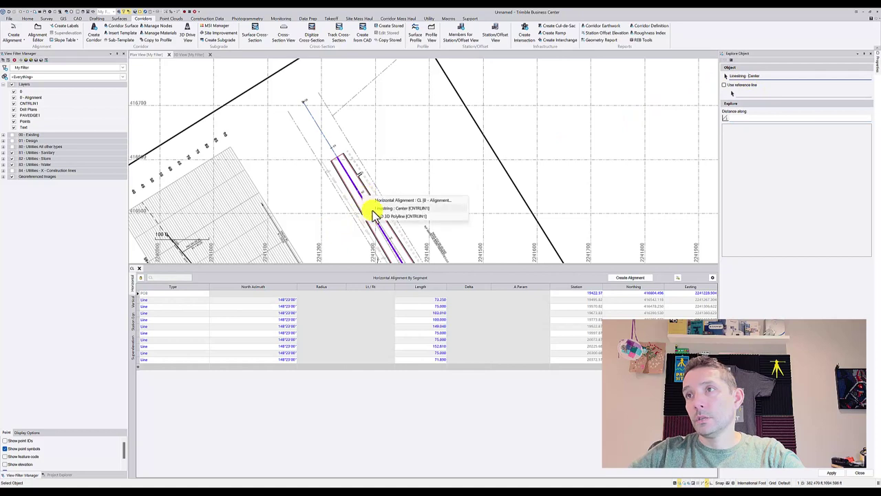
click(380, 216)
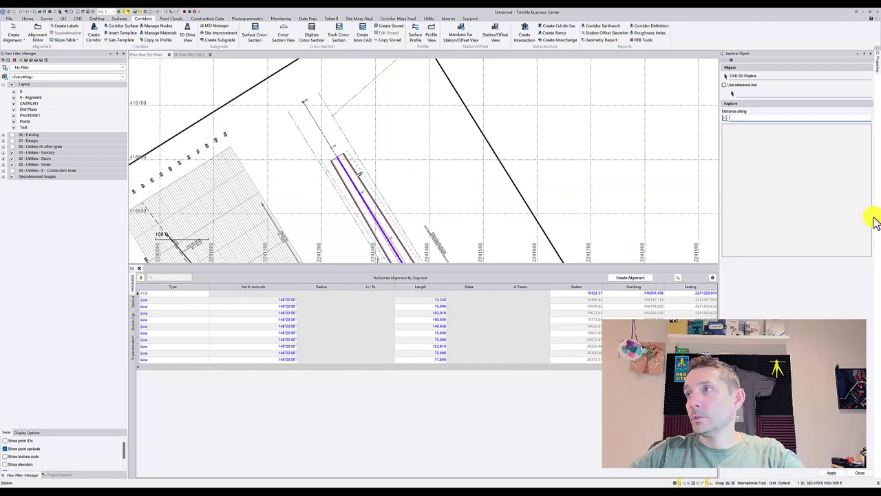
Step: Close Explore Object and pan from the title block back to the alignment start
click(869, 55)
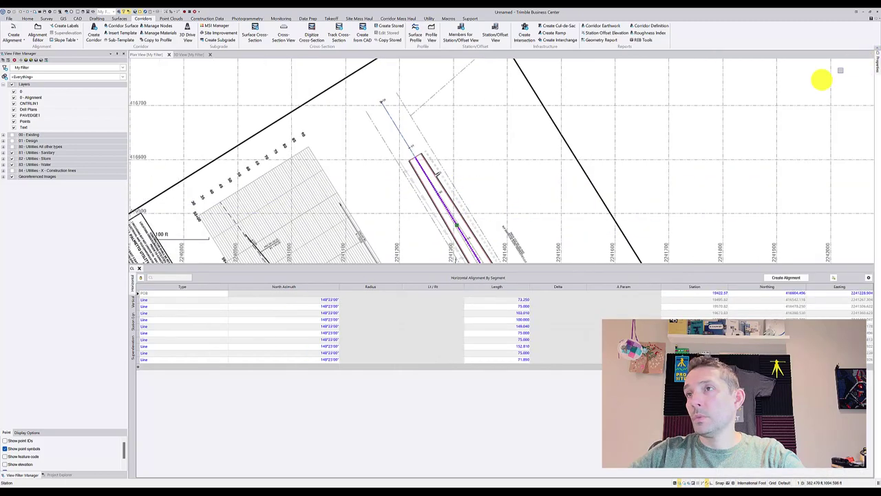
scroll(535, 171, down, 2)
scroll(436, 173, up, 4)
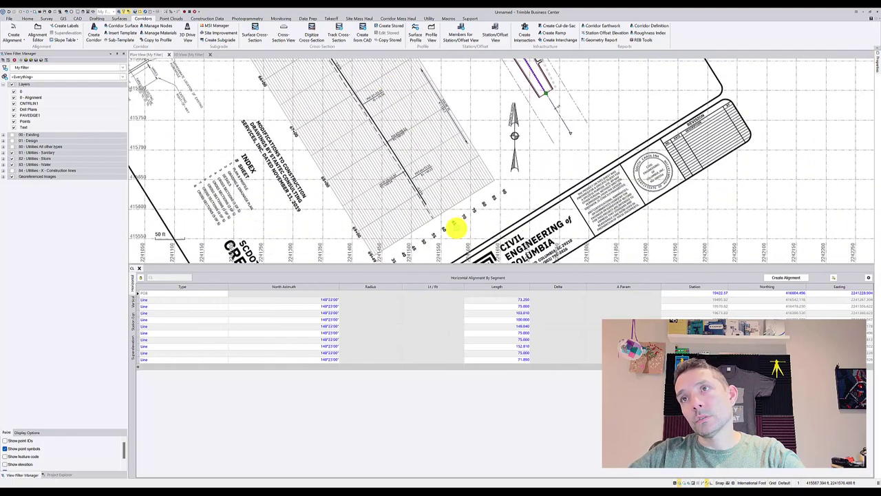
mouse_move(333, 184)
middle_down()
mouse_move(386, 142)
mouse_move(365, 108)
middle_up()
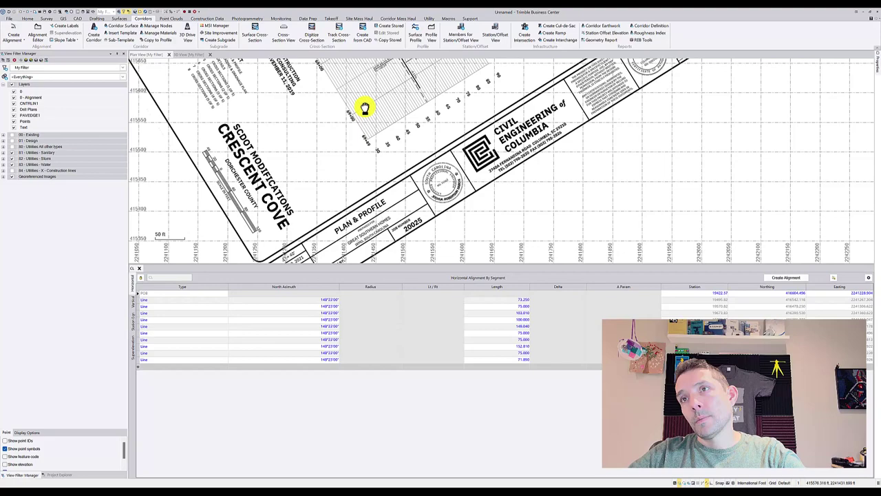
scroll(385, 154, up, 2)
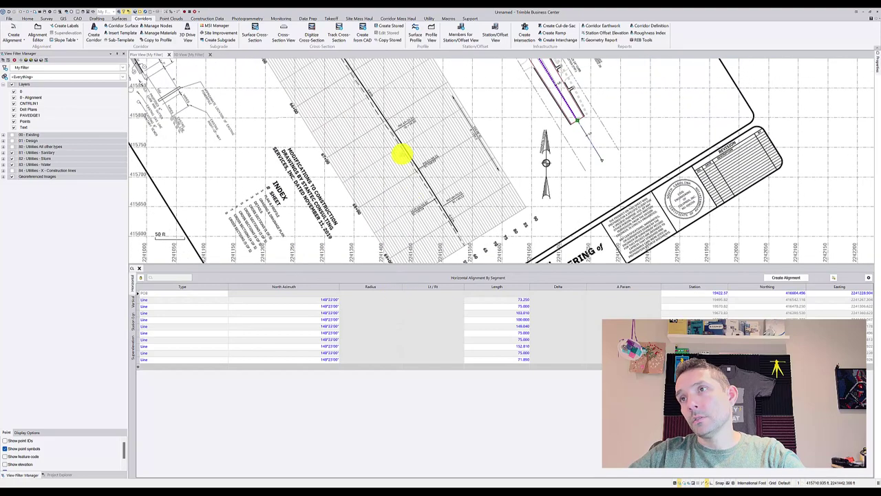
scroll(413, 124, down, 2)
scroll(342, 147, up, 5)
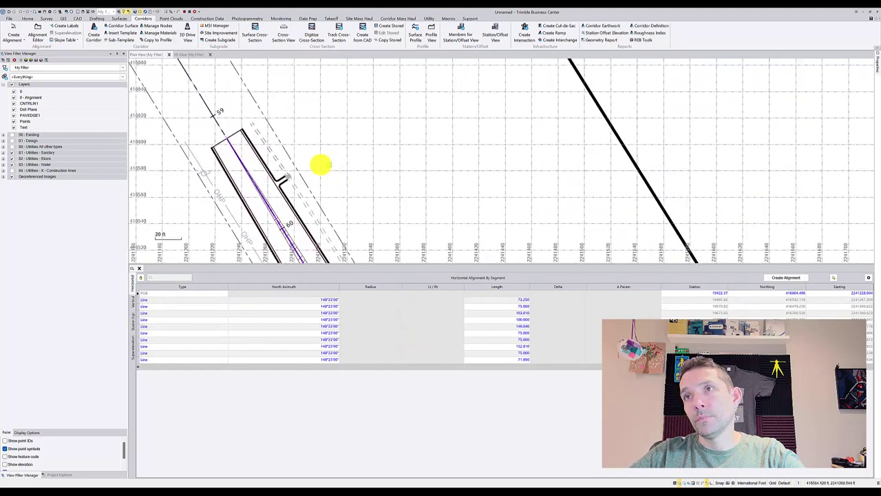
middle_drag(215, 131, 293, 142)
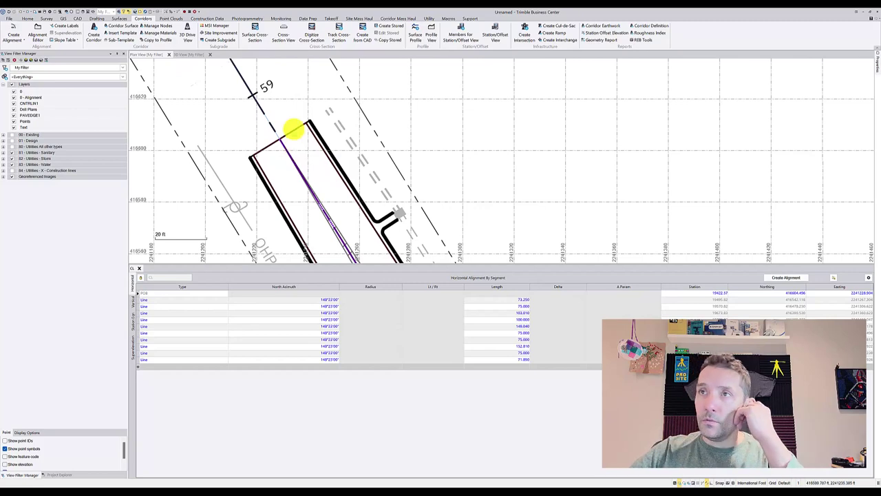
Step: Measure the distance from point 58 to point 59 (100.000 ft)
click(173, 12)
scroll(305, 134, down, 3)
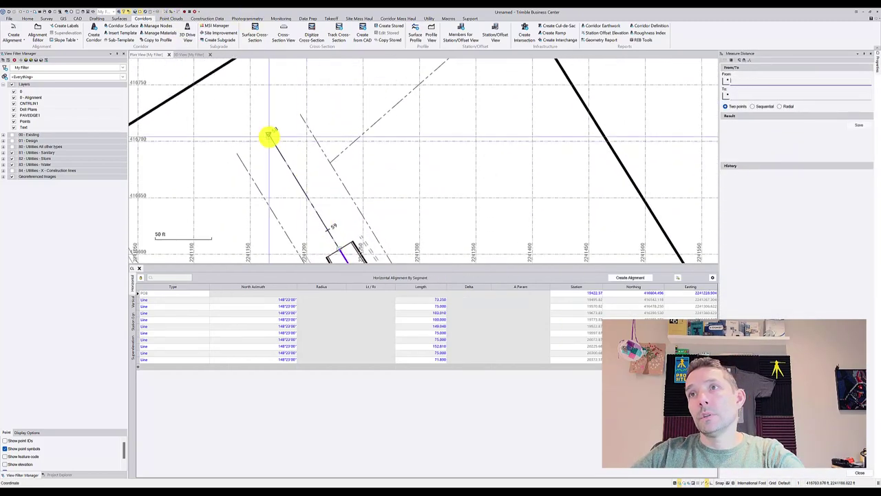
scroll(267, 134, up, 5)
click(268, 134)
middle_drag(365, 187, 338, 10)
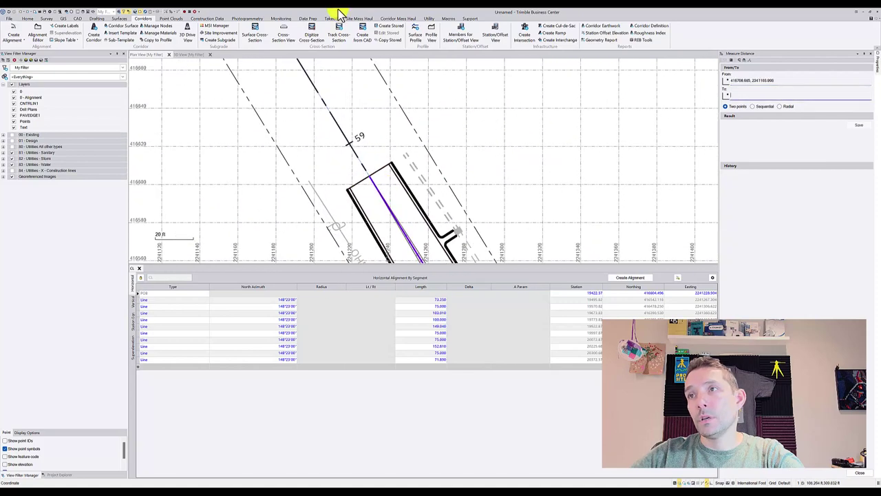
scroll(348, 120, up, 5)
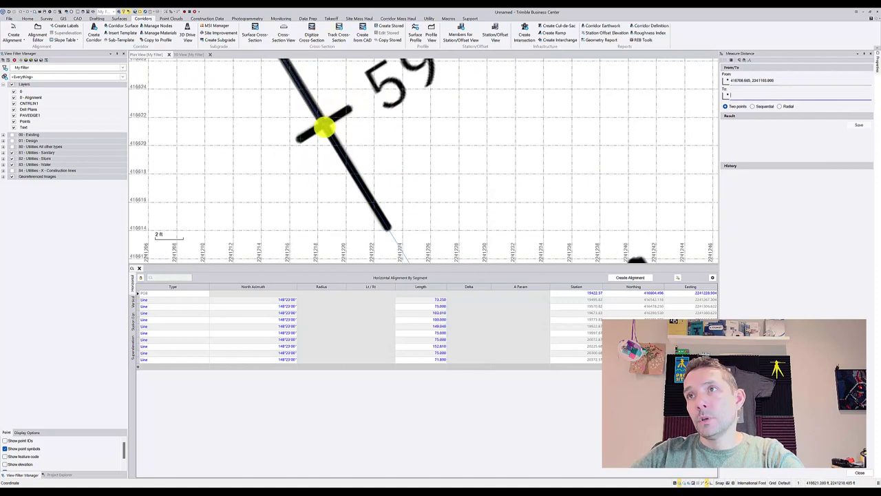
click(323, 125)
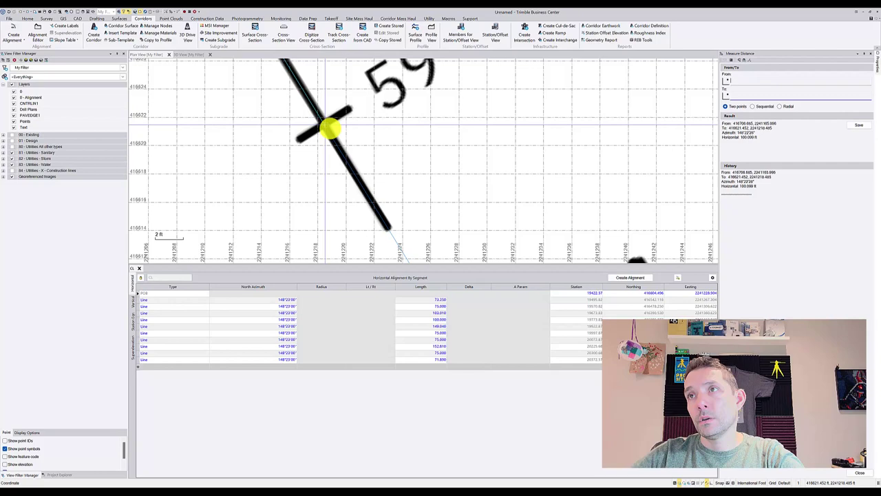
scroll(560, 153, down, 7)
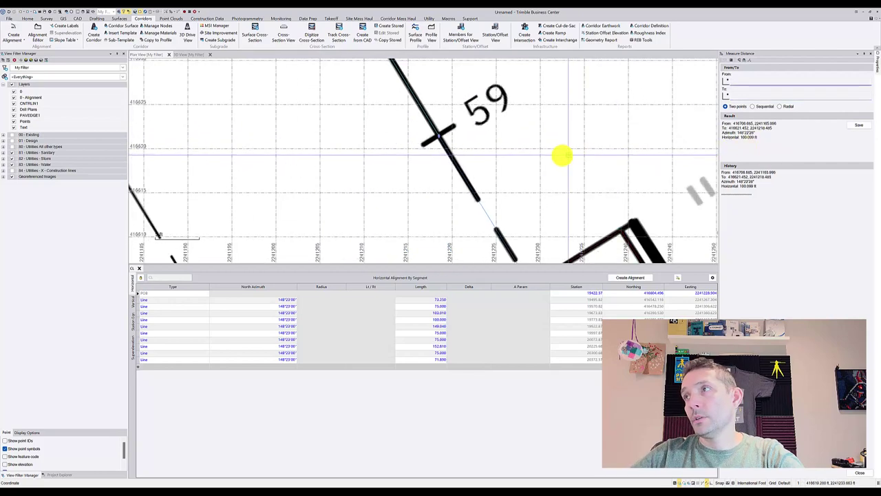
scroll(358, 123, down, 3)
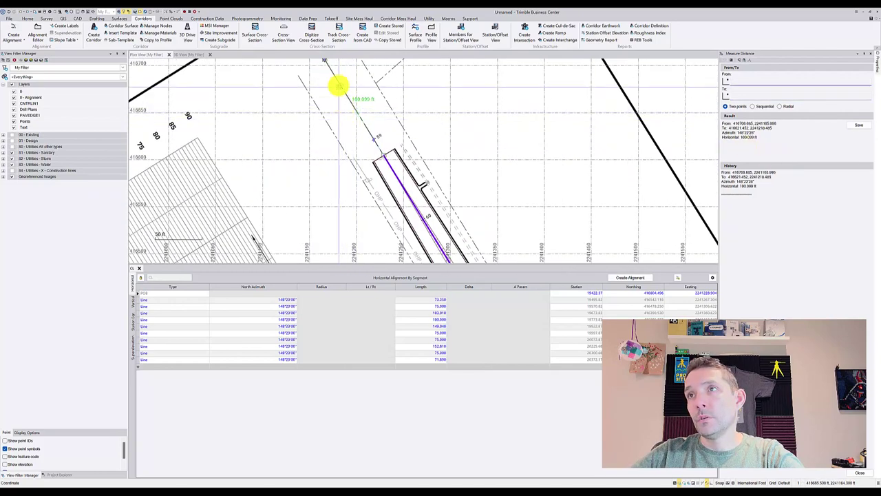
scroll(371, 191, up, 5)
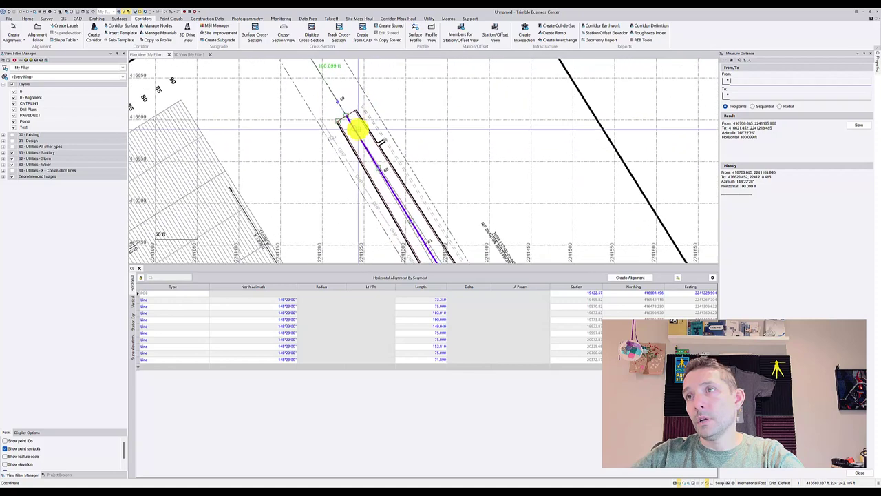
Step: Measure from the pavement corner to point 59 (18.661 ft)
click(329, 120)
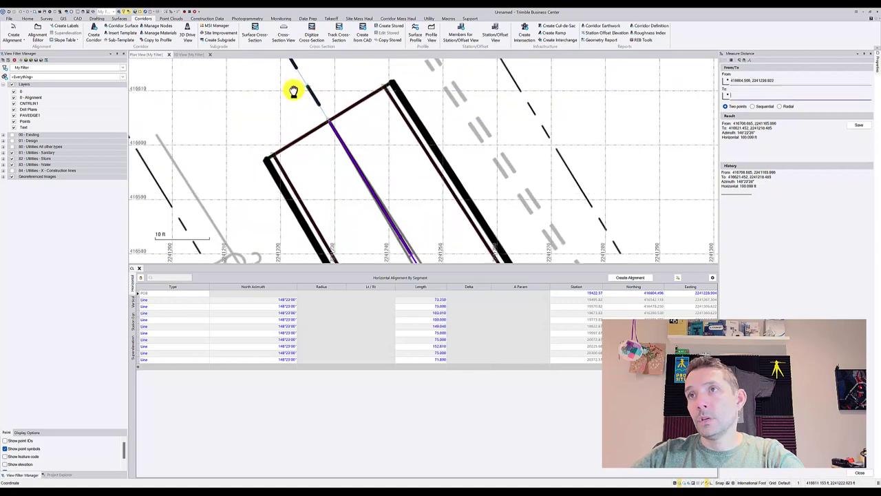
middle_drag(295, 89, 315, 159)
click(317, 152)
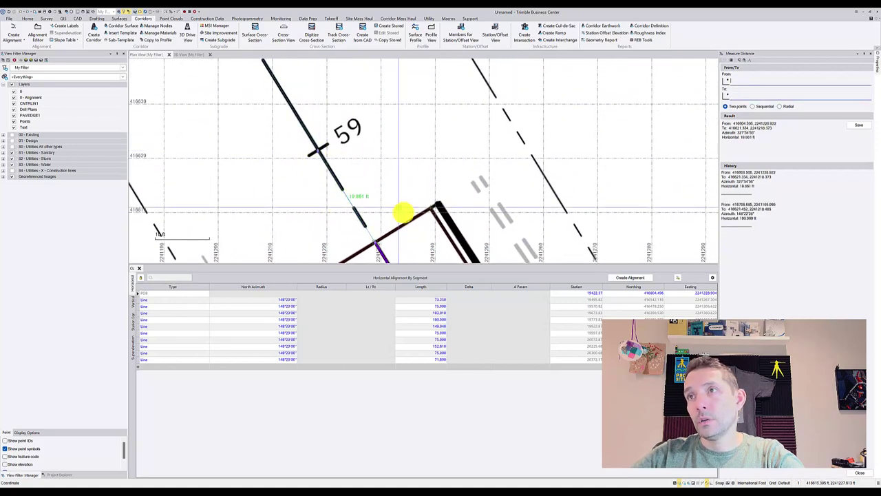
scroll(413, 222, down, 2)
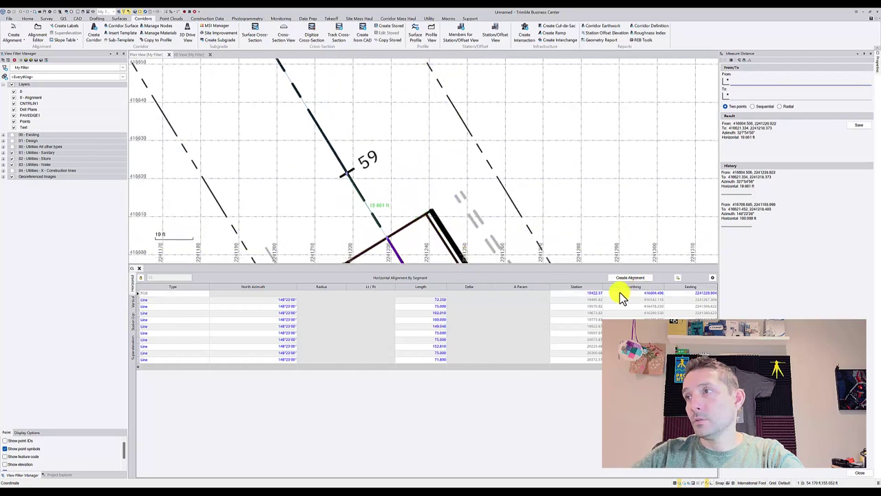
Step: Set the CL alignment's starting station to 59.20 and view the alignment start
click(594, 295)
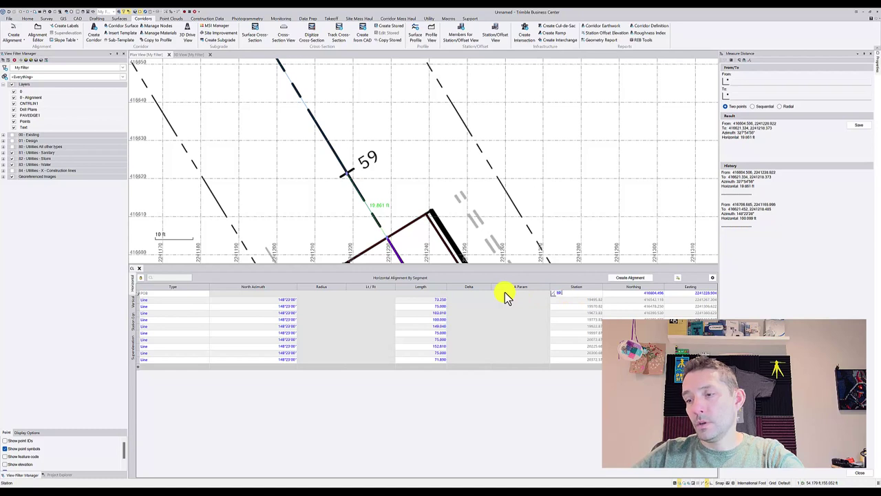
key(Return)
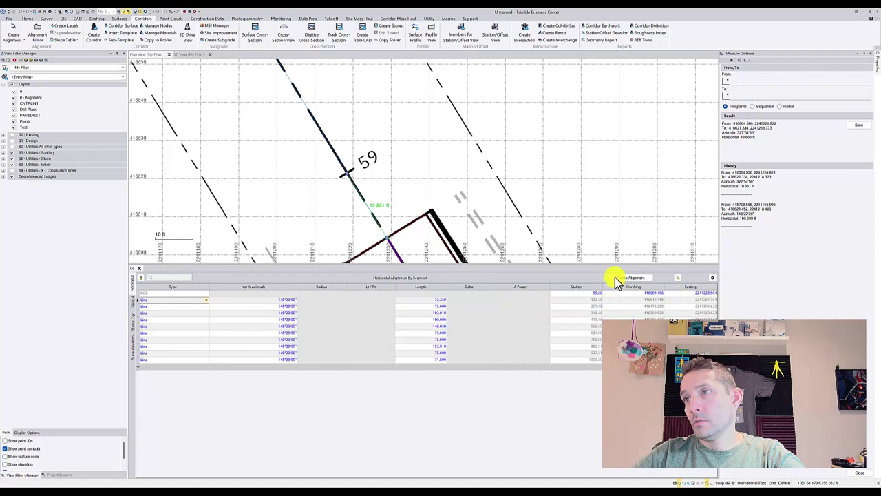
scroll(384, 177, down, 3)
middle_drag(384, 177, 373, 95)
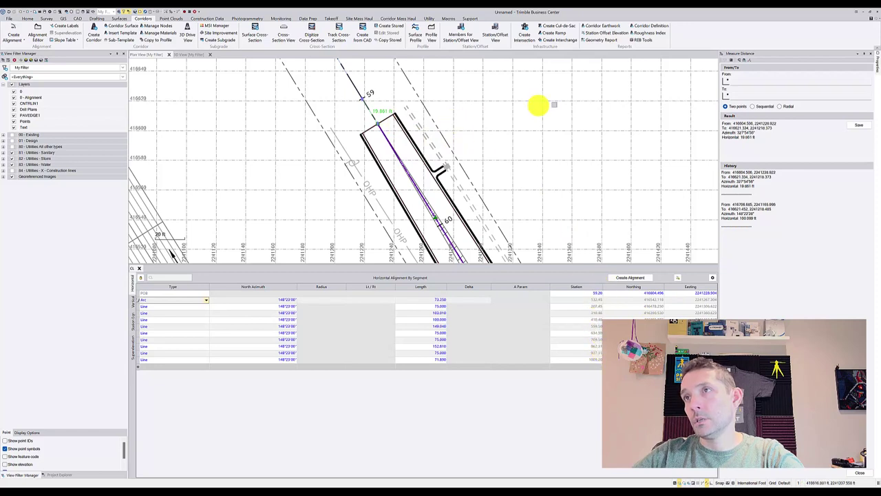
Step: Set the station format to 2 Digits 10+00.00
click(599, 299)
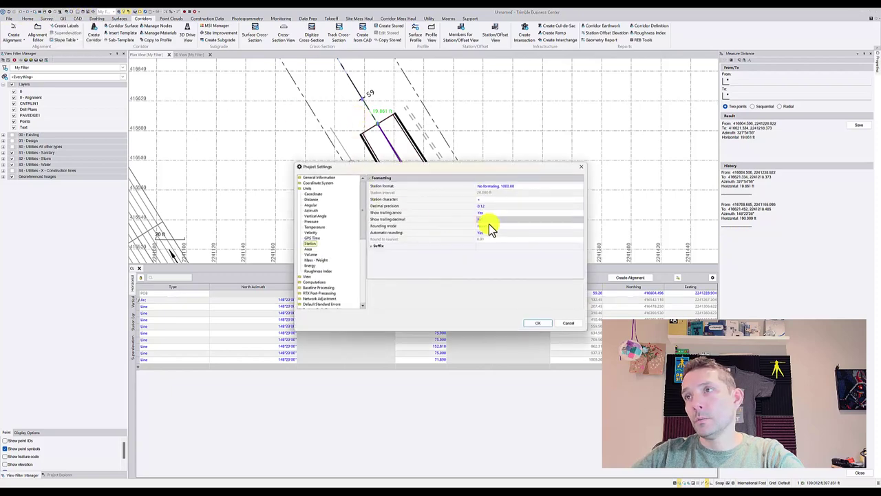
click(499, 187)
click(522, 196)
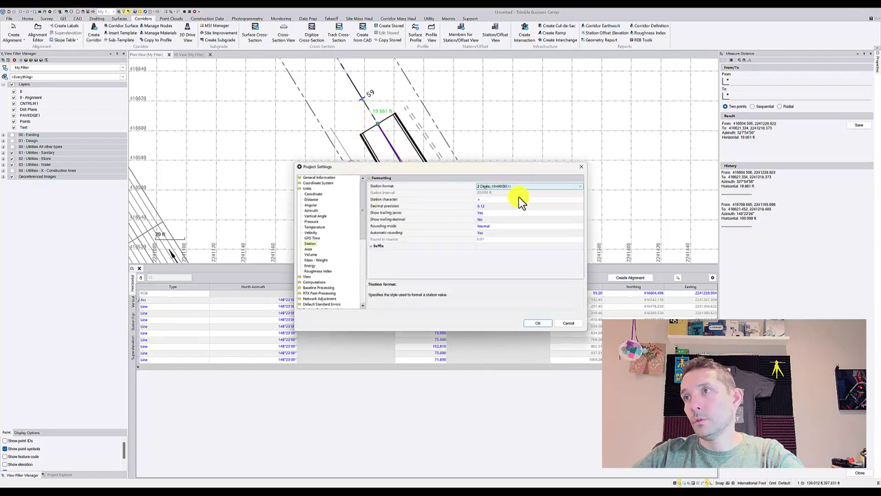
click(541, 323)
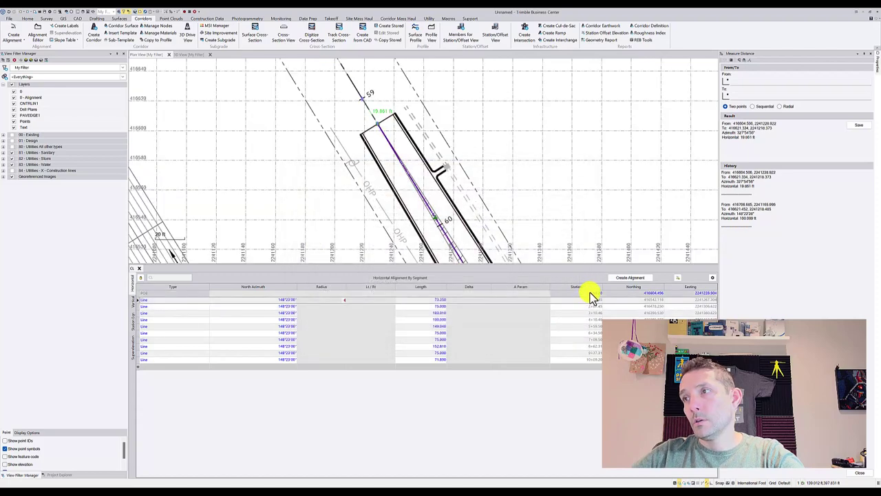
Step: Change the alignment's POB station to 59+20.00, restationing the following segments
click(589, 294)
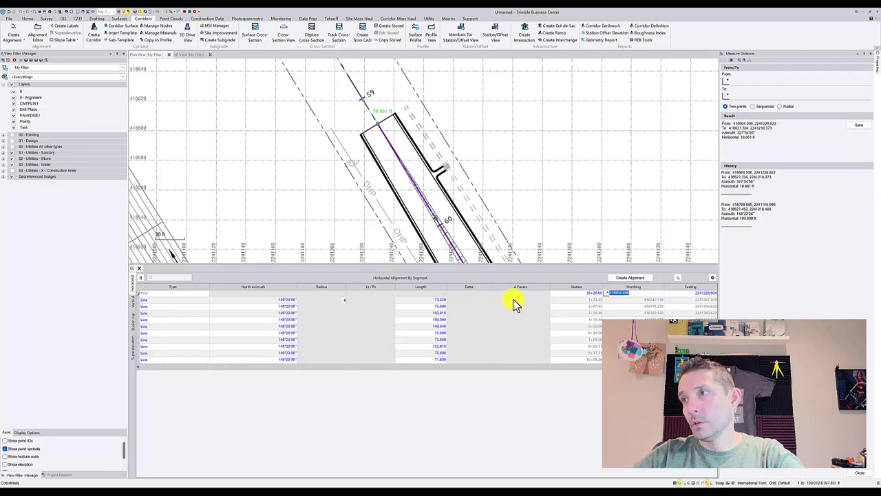
key(Return)
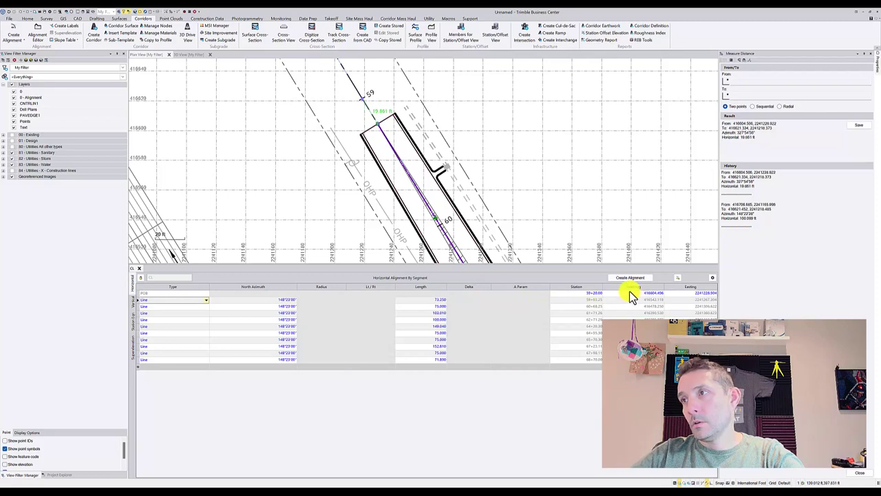
scroll(474, 154, up, 4)
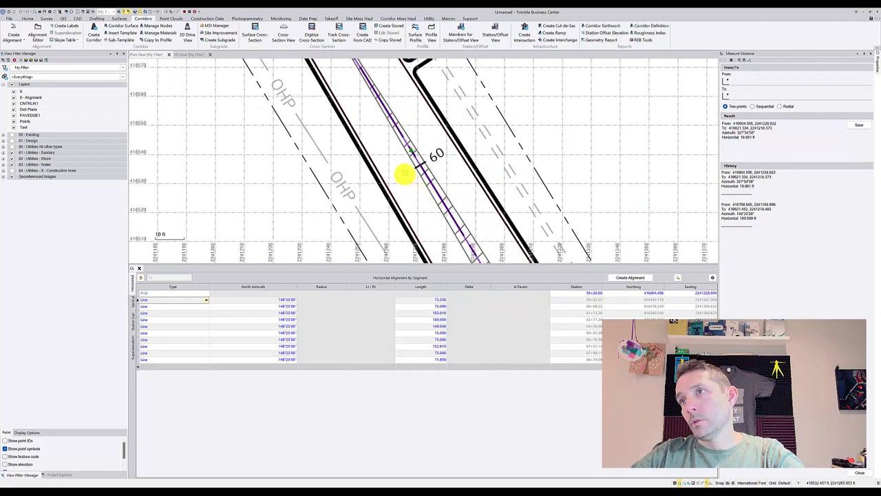
scroll(417, 173, up, 2)
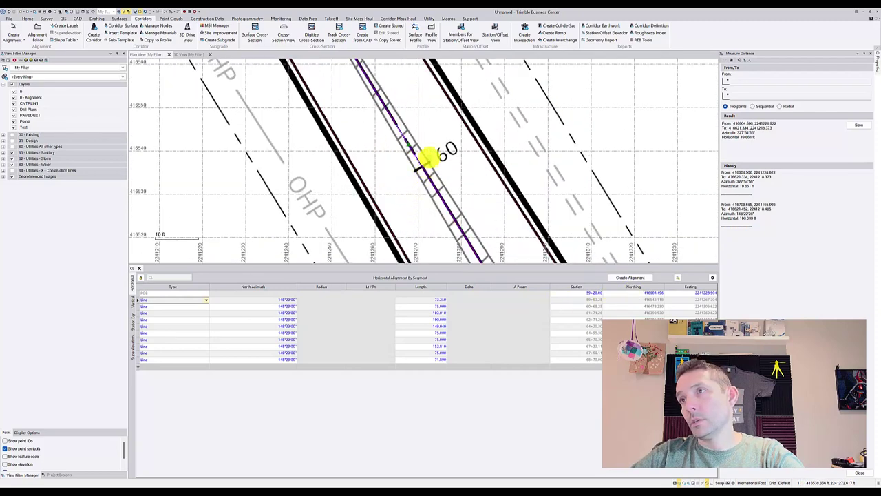
Step: Explore Horizontal Alignment CL by station, checking against the sheet's 60 and 67 marks
click(428, 163)
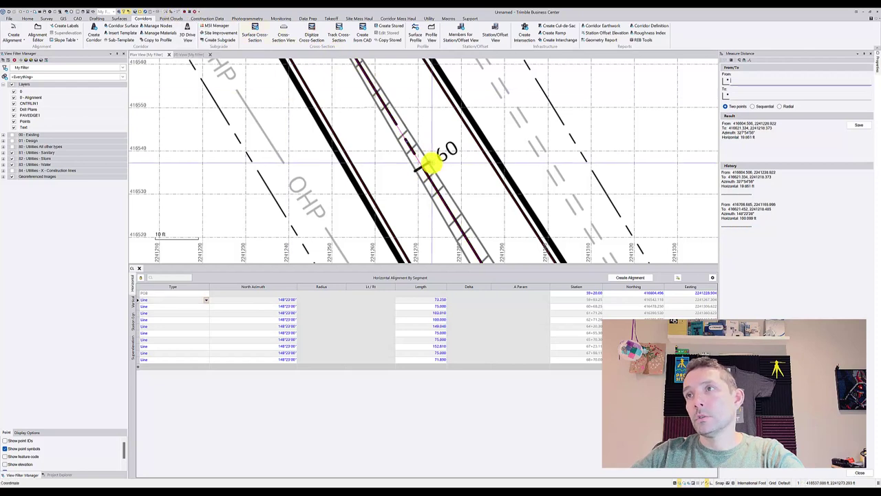
click(166, 11)
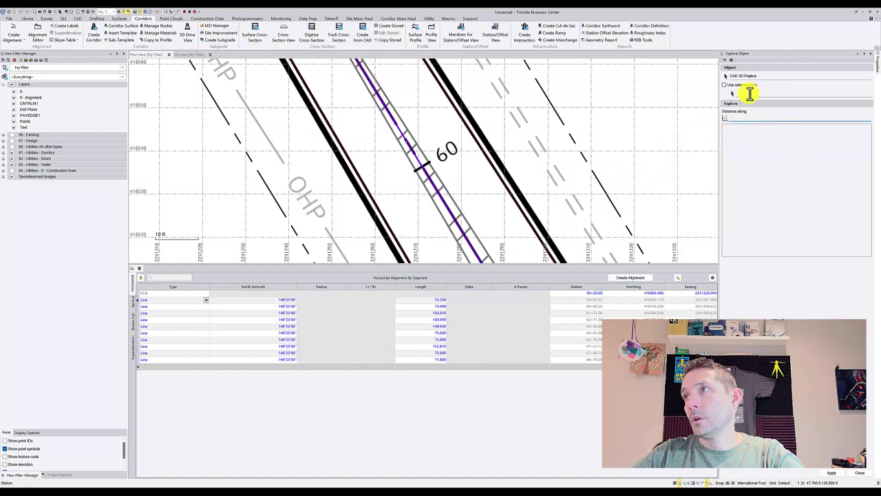
click(415, 175)
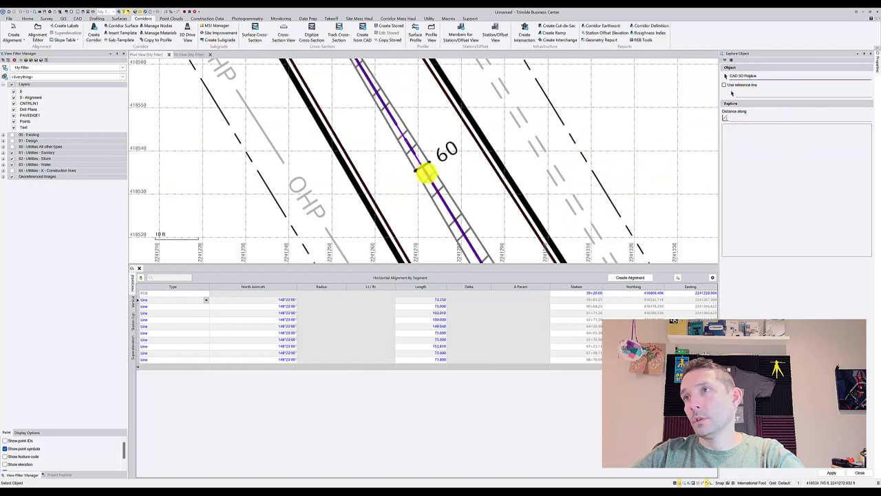
click(428, 172)
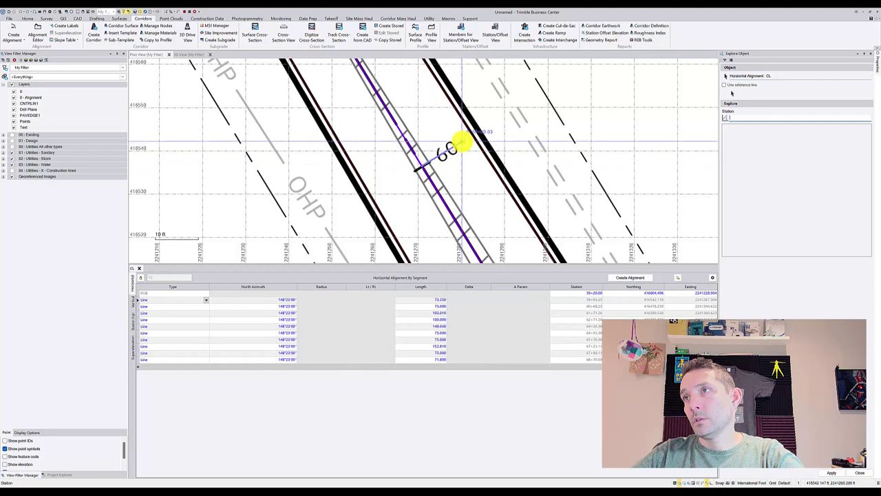
scroll(463, 141, down, 5)
middle_drag(488, 152, 446, 137)
scroll(441, 159, up, 5)
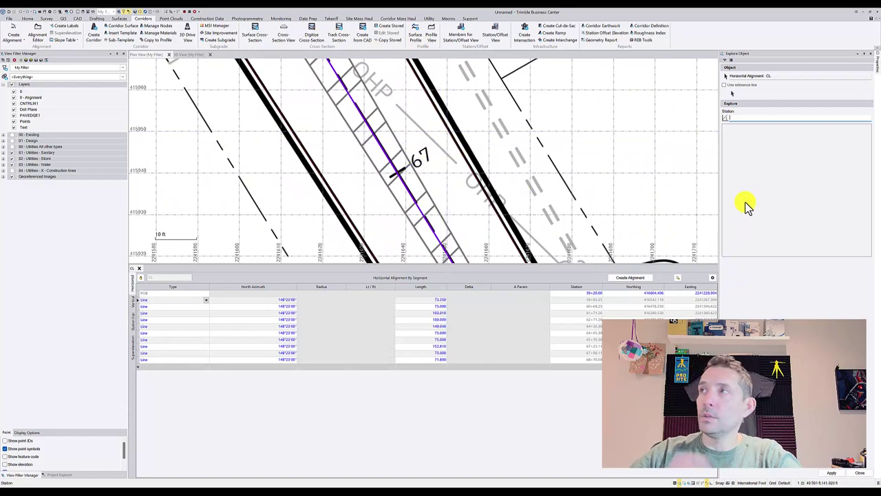
Step: Show CL's vertical PI table and change its POB station to 59+22.57
click(872, 53)
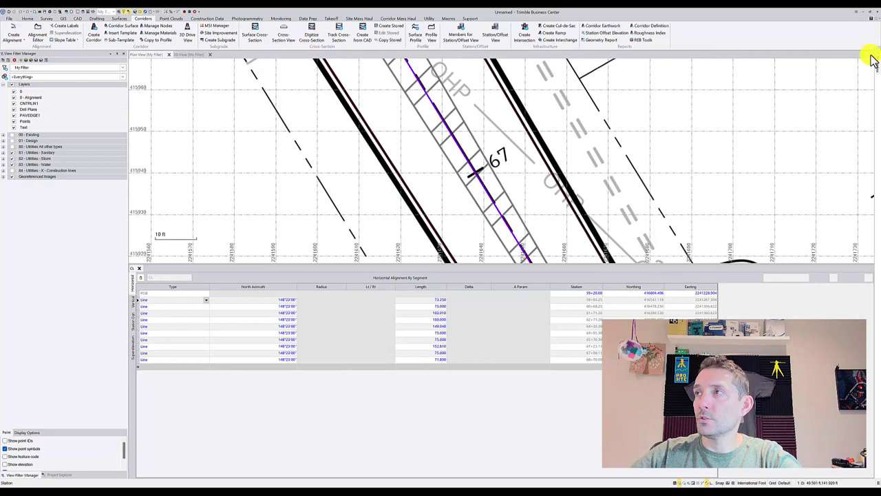
click(132, 304)
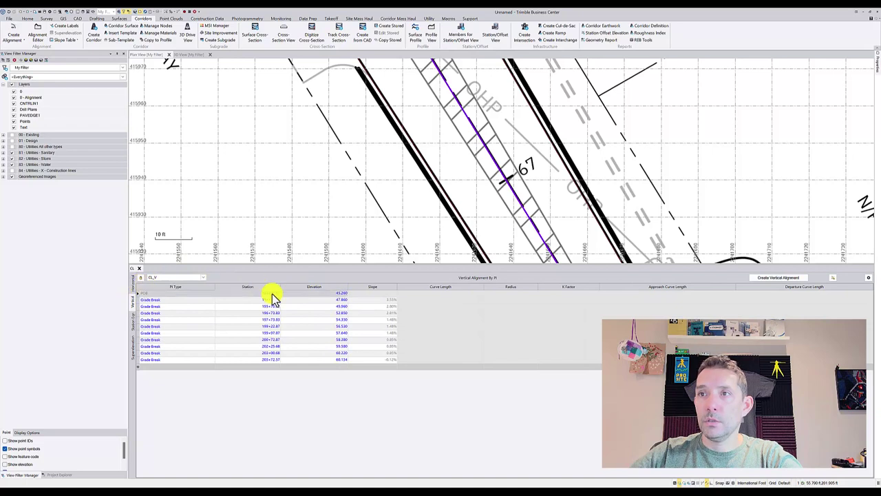
click(273, 293)
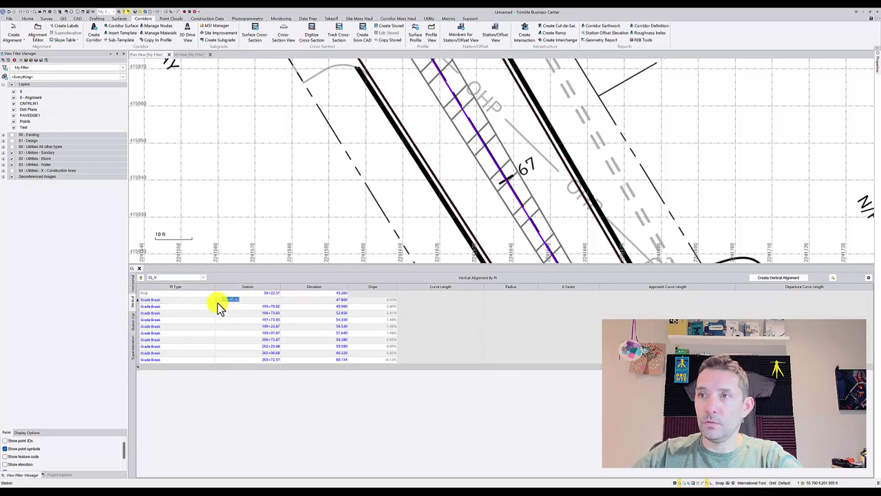
key(Tab)
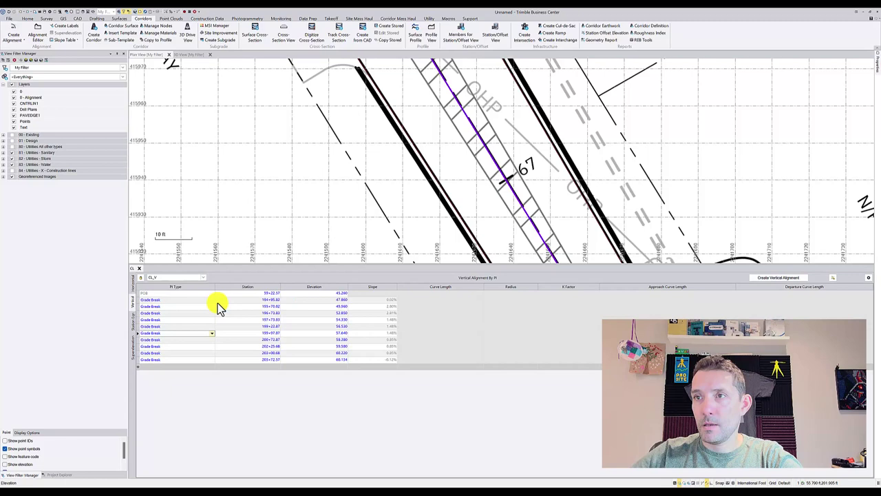
double_click(263, 300)
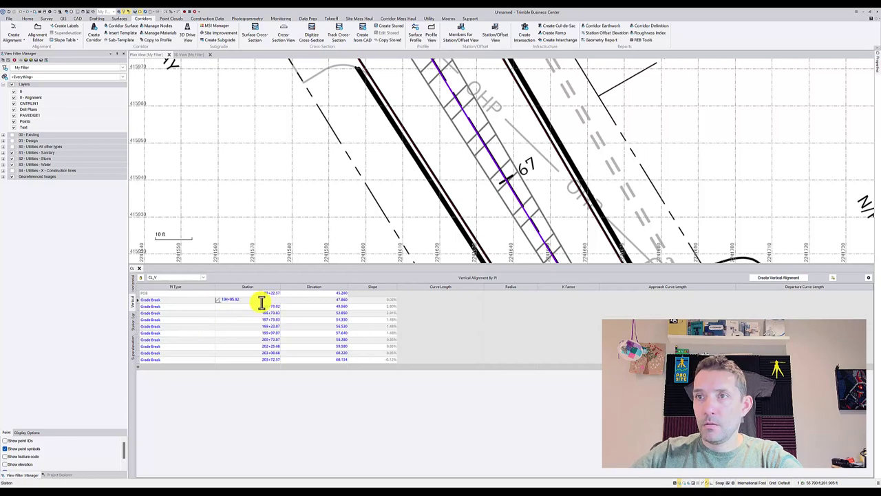
scroll(379, 206, down, 2)
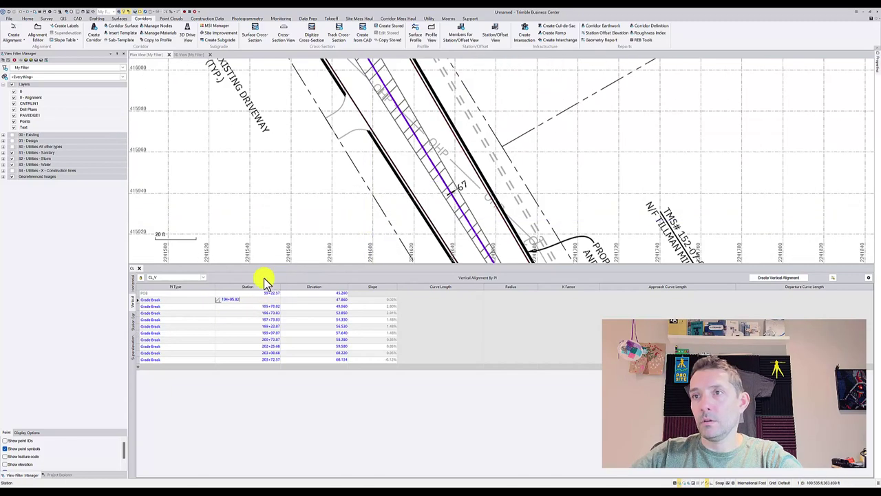
Step: Collapse the alignment table and create the Road corridor on CL and CL_V
click(133, 285)
scroll(321, 223, down, 3)
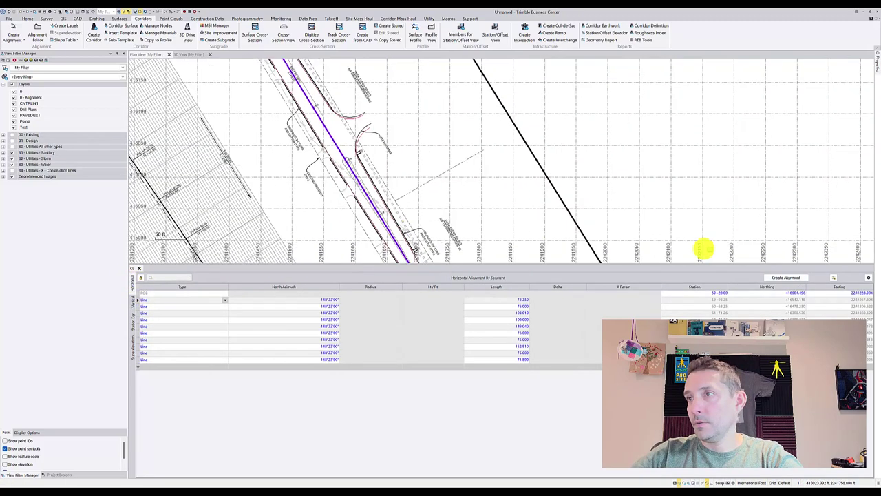
scroll(399, 124, down, 2)
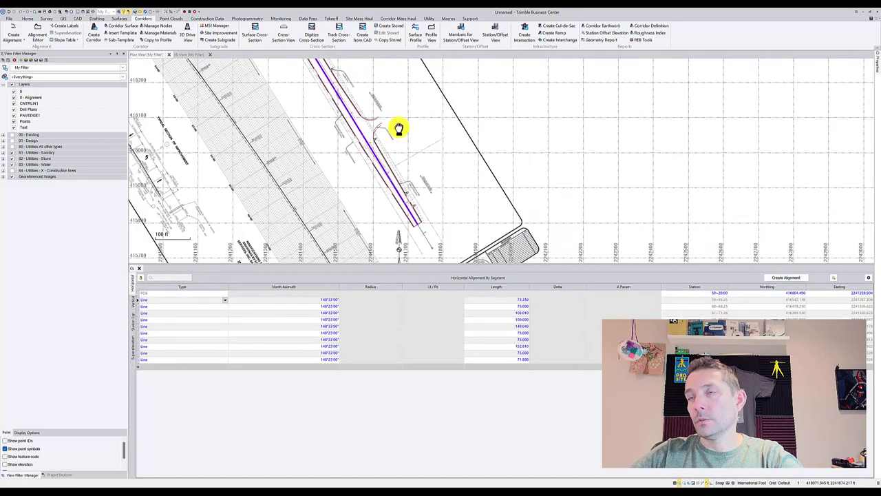
click(141, 274)
scroll(144, 271, up, 3)
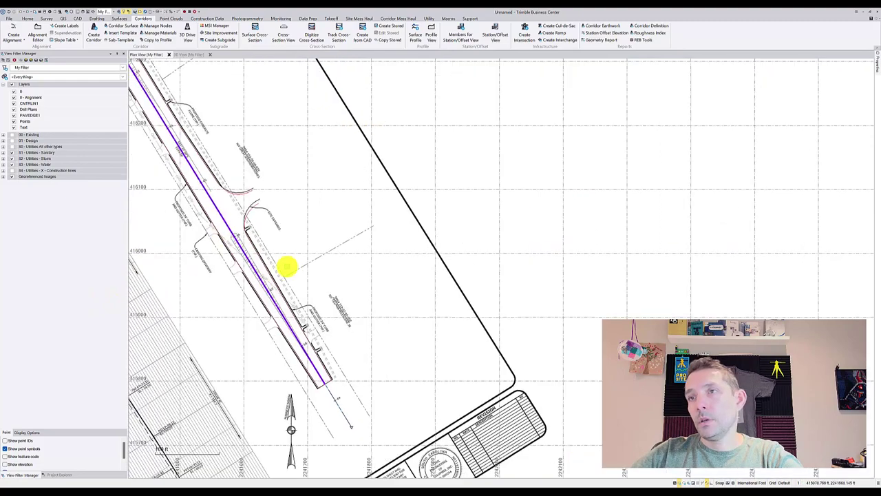
scroll(379, 197, down, 2)
middle_drag(214, 237, 299, 378)
scroll(423, 282, down, 1)
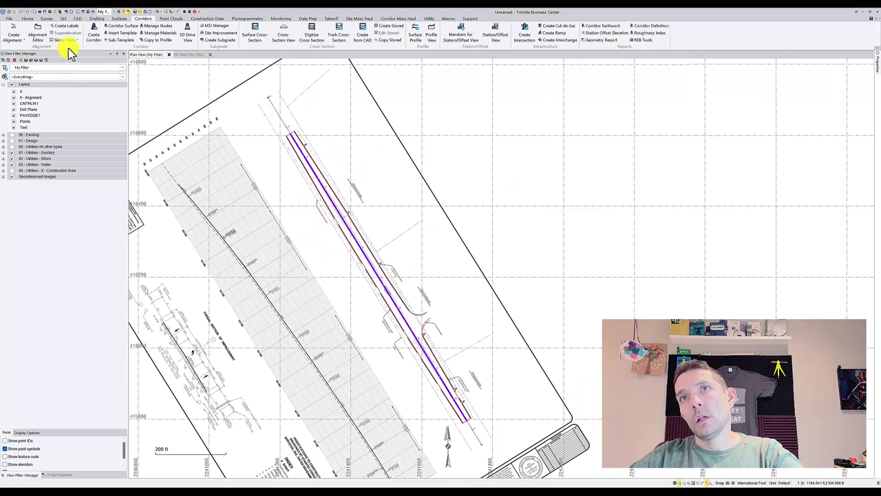
click(95, 33)
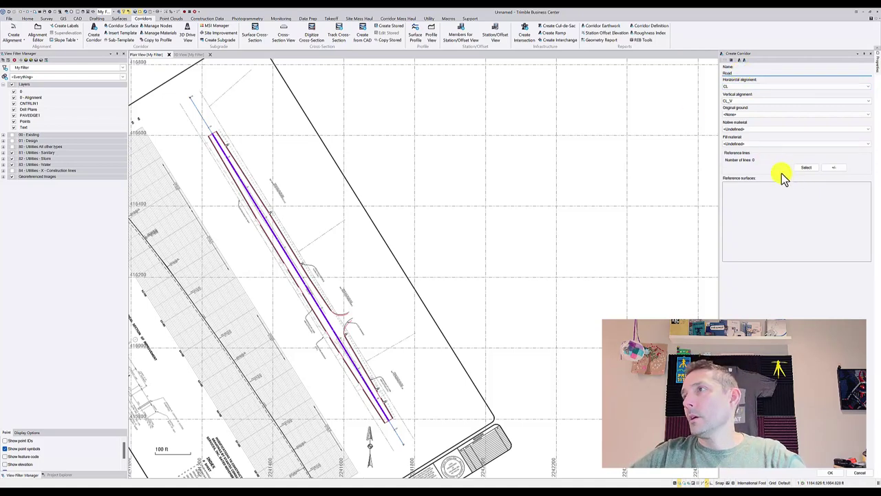
click(848, 473)
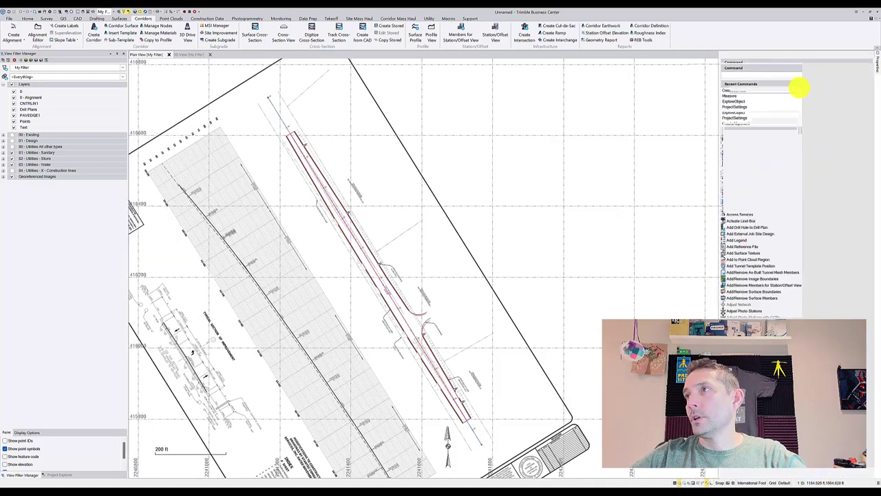
Step: Insert a template into the Road corridor at station 59+20.00
click(745, 85)
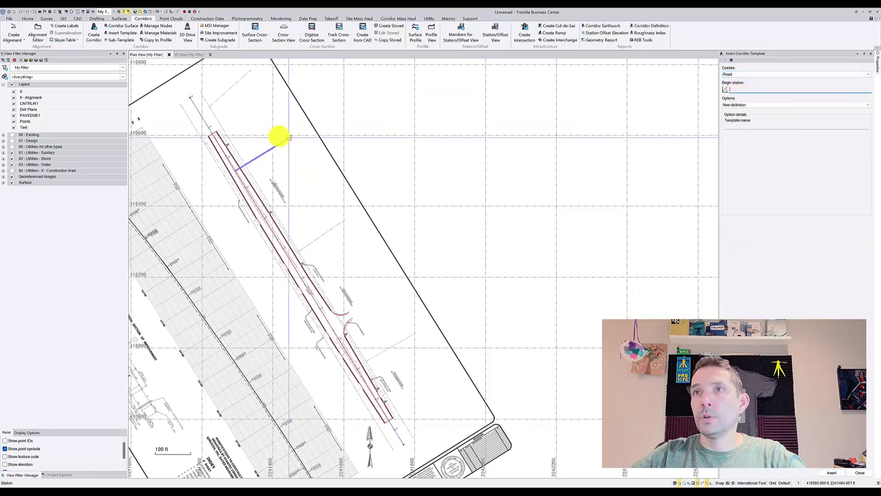
scroll(204, 142, up, 3)
click(652, 122)
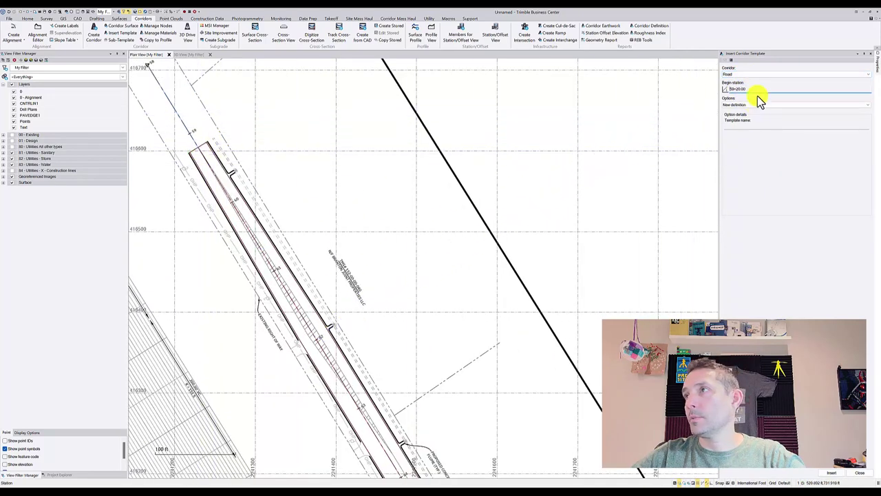
click(829, 472)
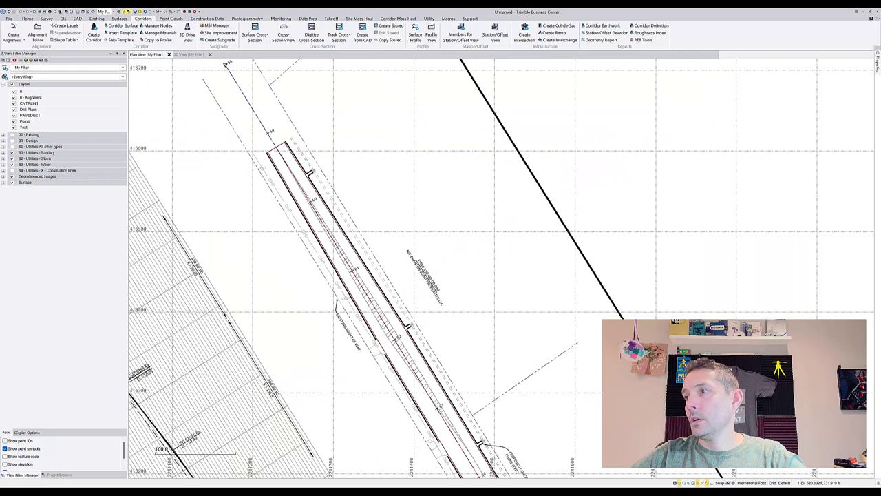
Step: Arrange the plan and 3D views side by side and orbit the corridor lines
right_click(146, 55)
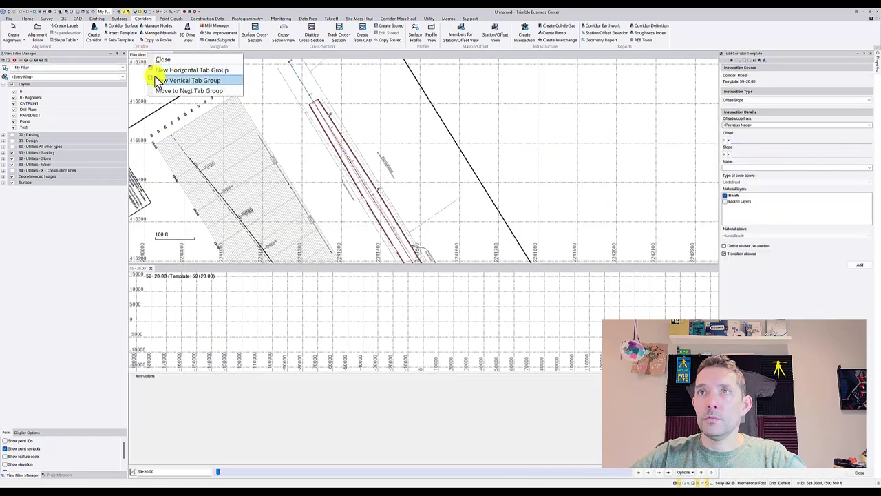
click(179, 81)
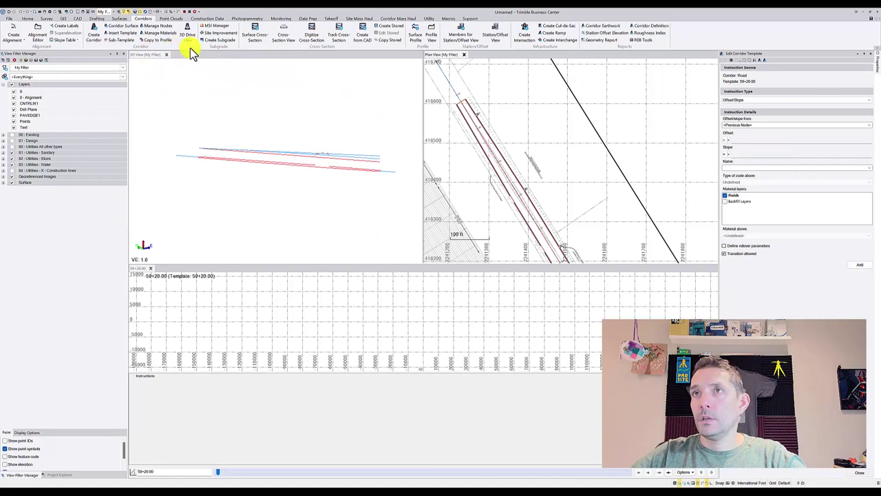
drag(182, 60, 152, 60)
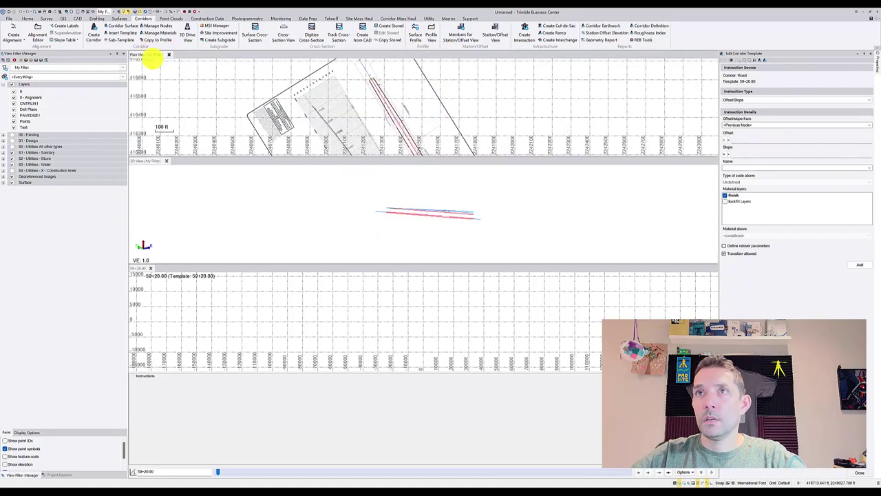
right_drag(204, 87, 191, 65)
click(206, 69)
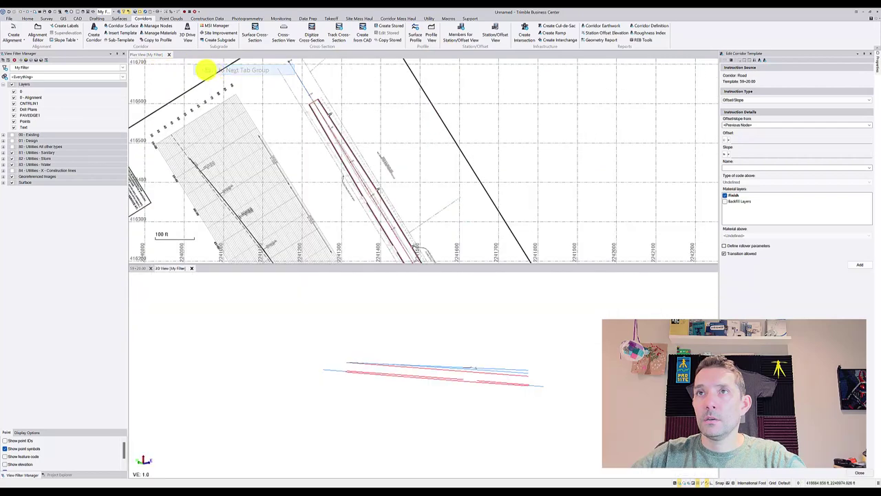
right_click(168, 268)
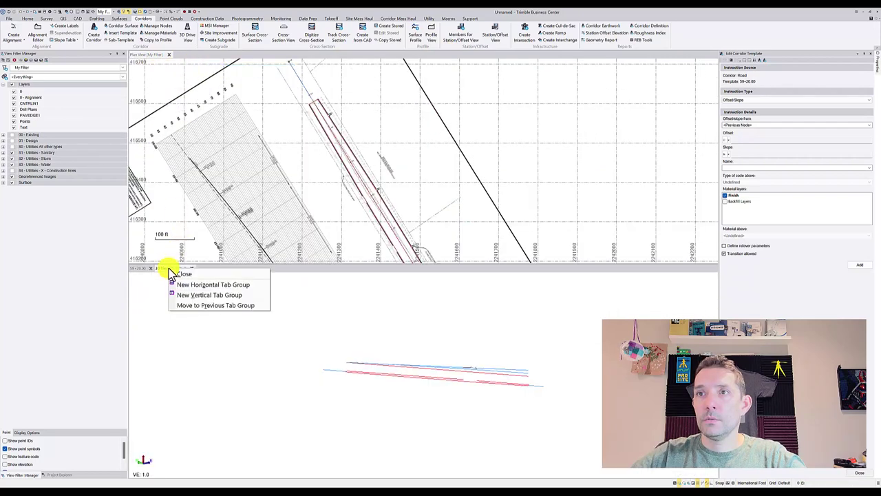
click(183, 305)
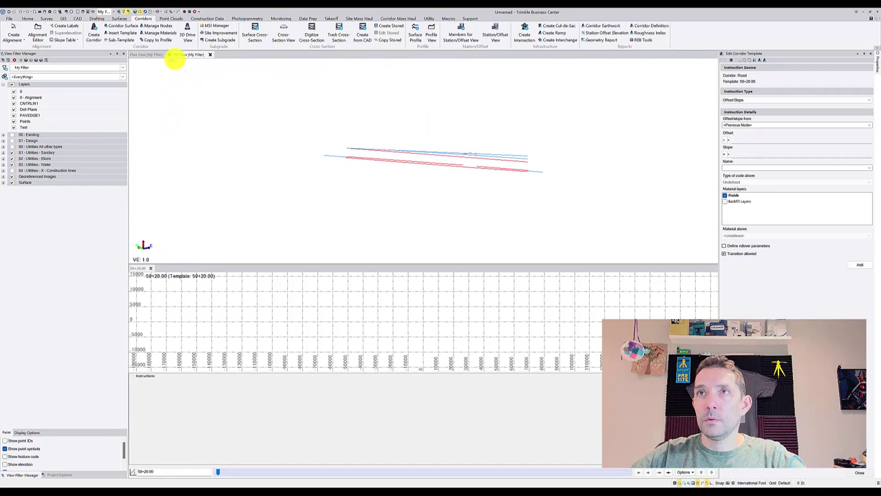
right_click(191, 57)
click(203, 80)
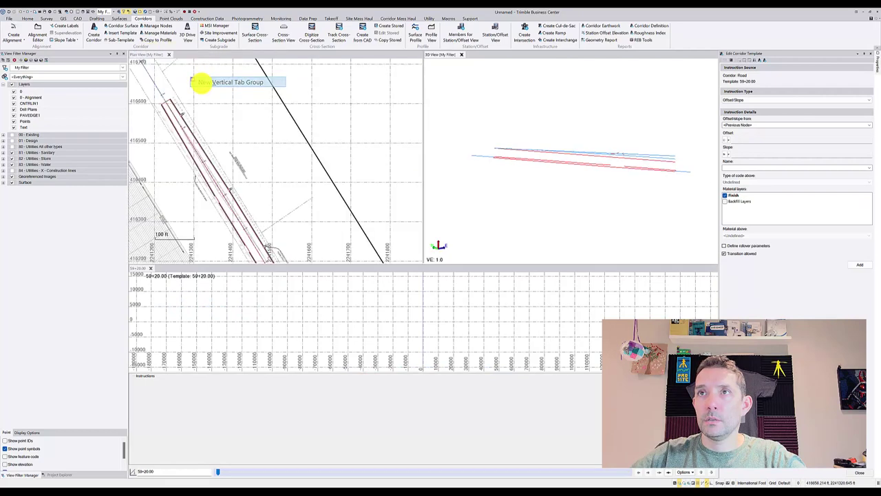
scroll(537, 158, up, 5)
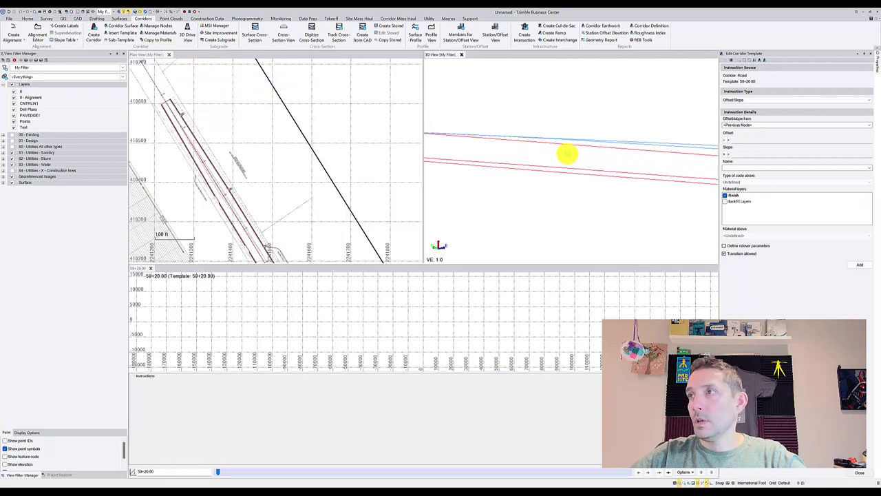
middle_drag(566, 153, 523, 159)
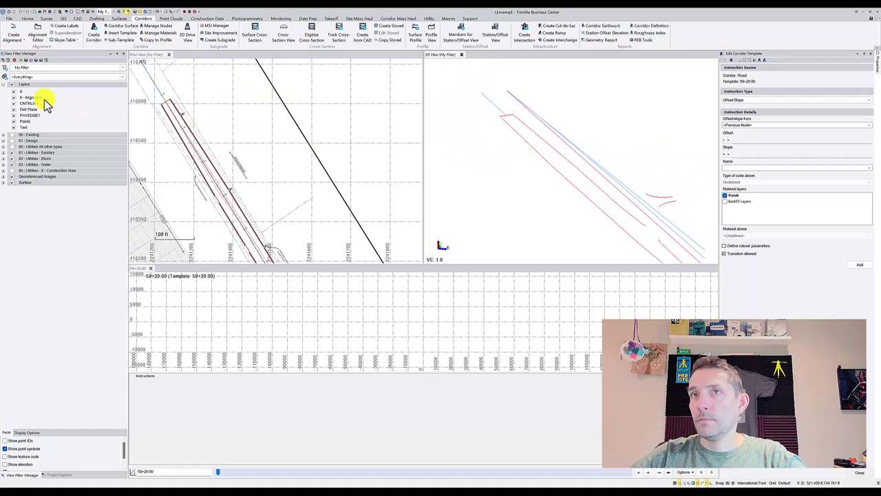
Step: Set the template instruction's offset to follow the CAD polyline picked in the plan
scroll(282, 114, down, 5)
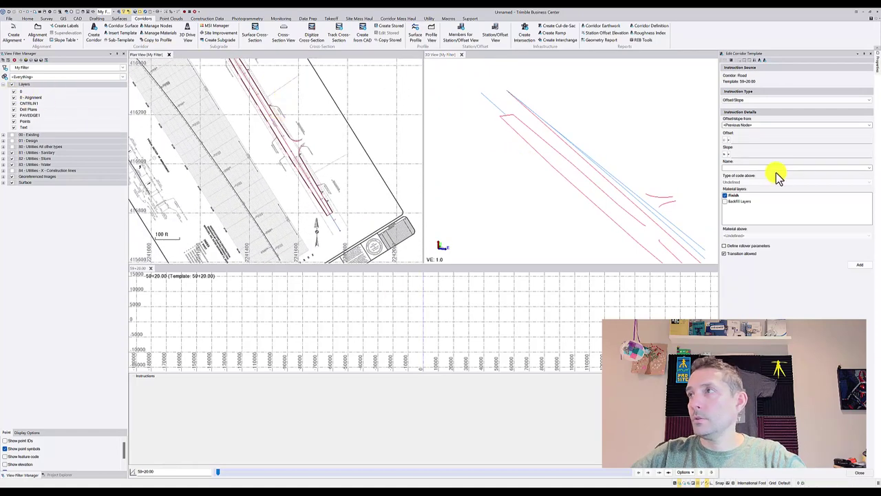
click(731, 144)
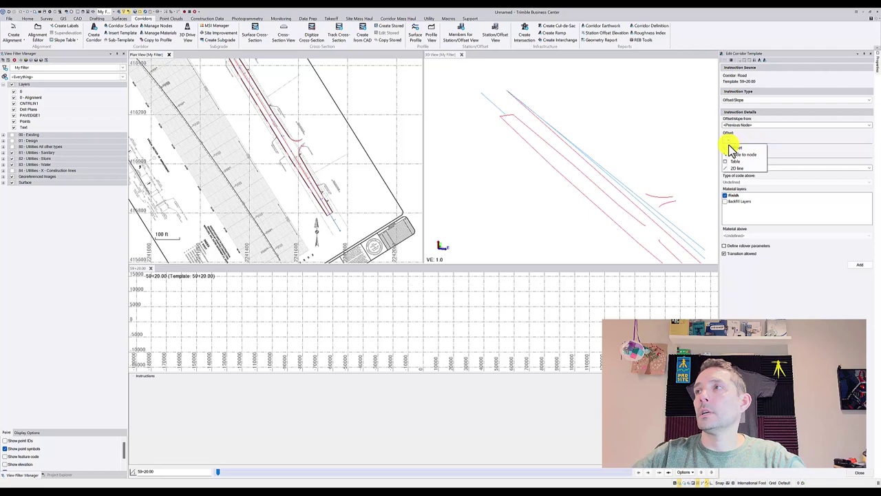
click(732, 155)
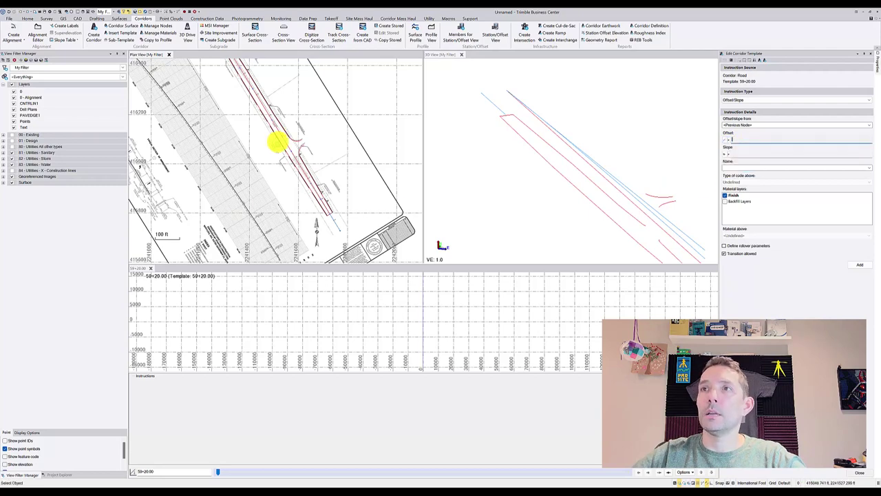
scroll(277, 141, up, 6)
click(261, 142)
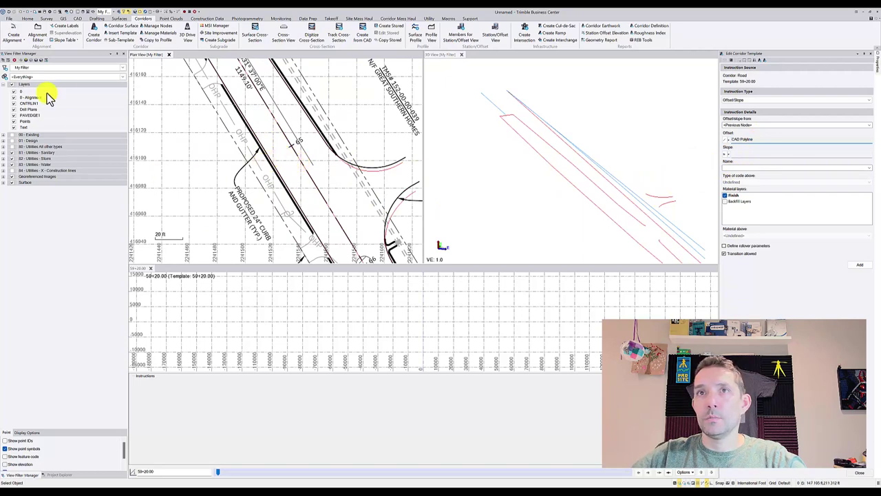
click(259, 137)
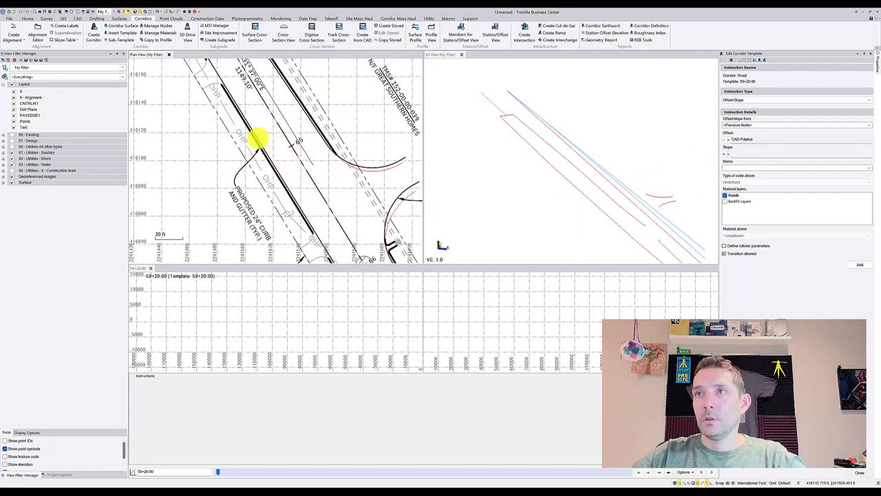
Step: Confirm in Properties that the selected polyline is on layer PAVEDGE1, then return to the template editor
right_click(262, 139)
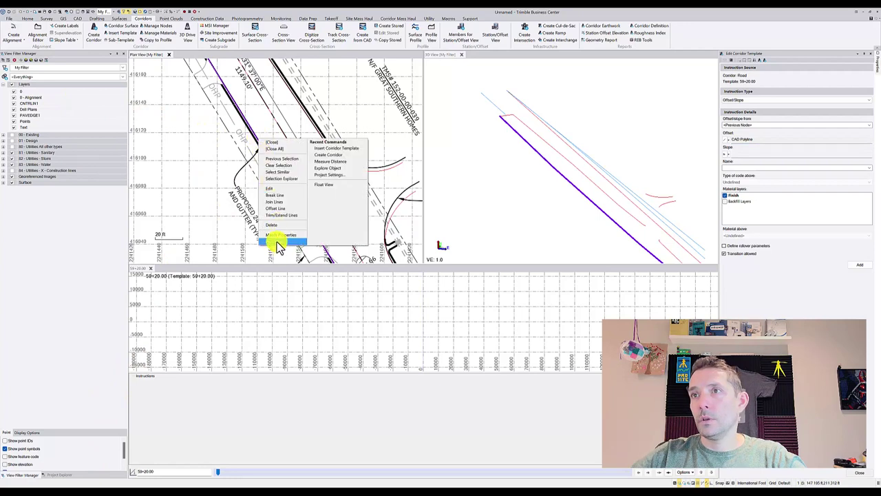
click(279, 243)
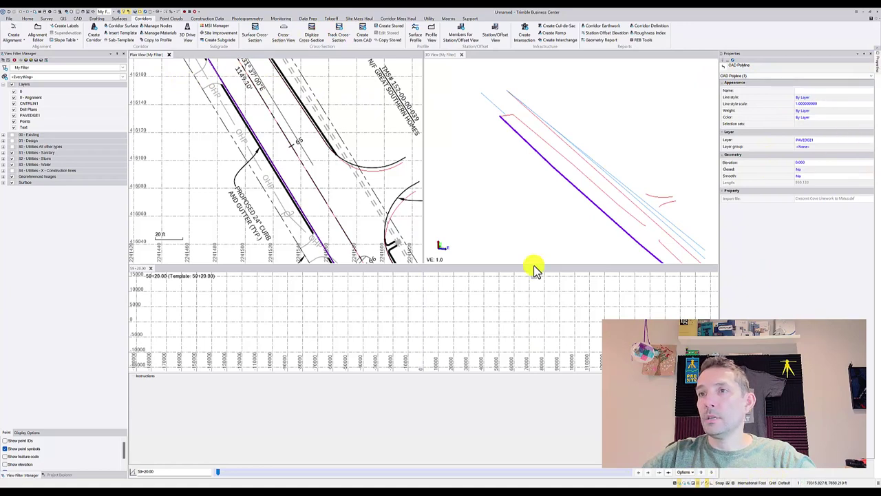
click(871, 53)
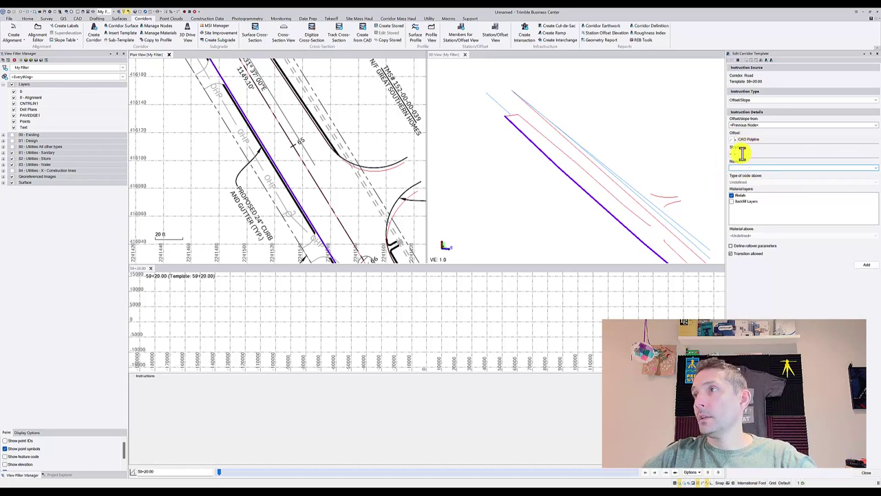
Step: Add the Offset/Slope instruction named PAVEDGE1 that follows the pavement-edge polyline
scroll(344, 162, down, 3)
mouse_move(344, 168)
middle_down()
mouse_move(290, 101)
mouse_move(289, 135)
mouse_move(270, 149)
mouse_move(324, 191)
mouse_move(179, 124)
middle_up()
scroll(280, 126, up, 2)
mouse_move(280, 126)
middle_down()
mouse_move(252, 171)
mouse_move(236, 131)
middle_up()
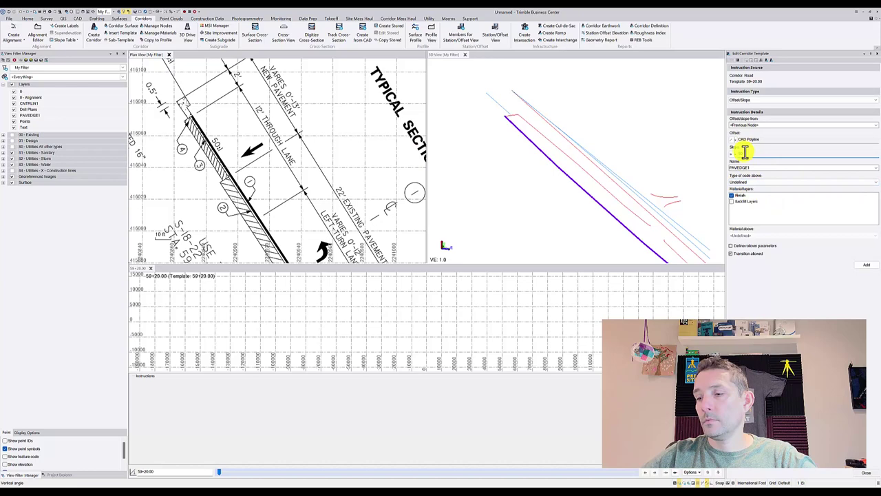
key(Return)
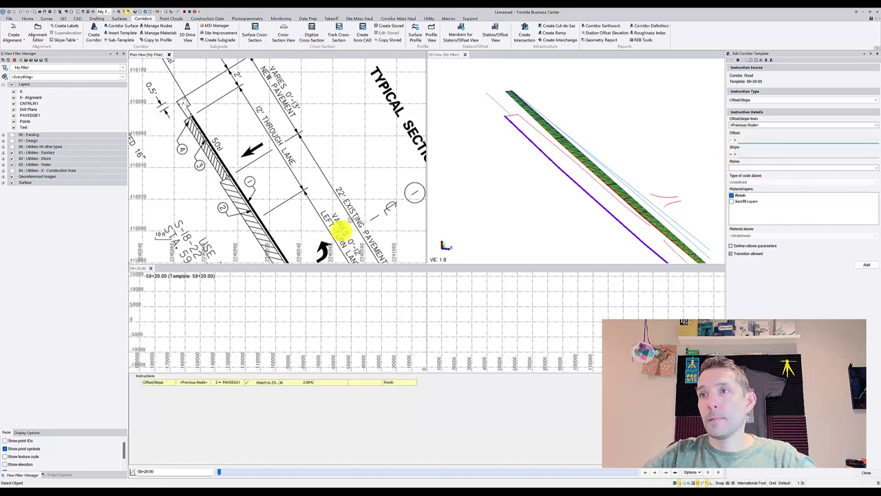
middle_drag(625, 136, 600, 157)
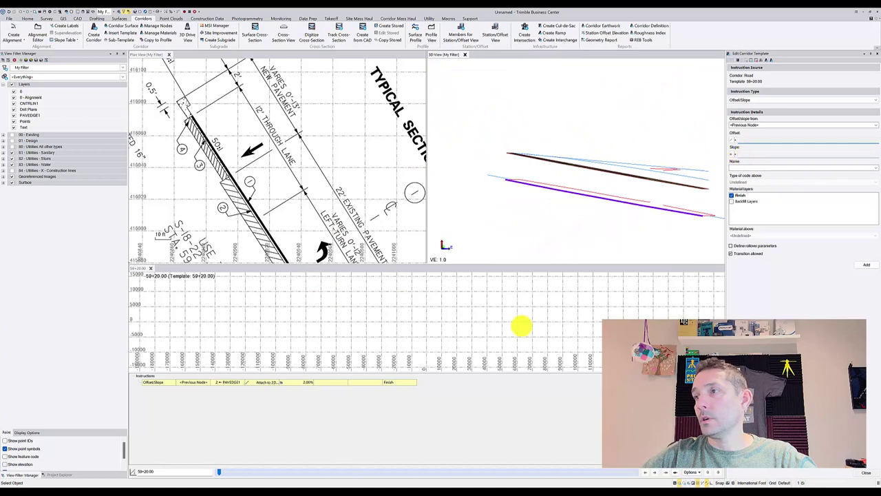
Step: Change the PAVEDGE1 instruction's slope to -2.00%
click(227, 383)
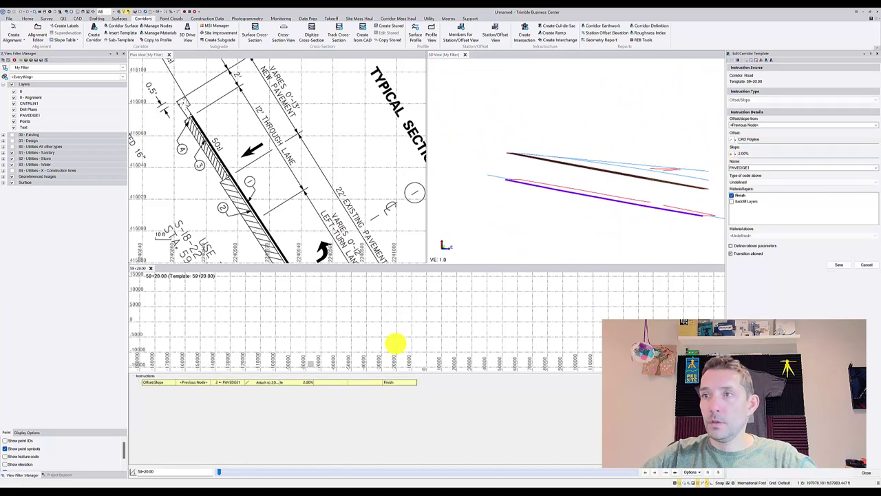
click(740, 153)
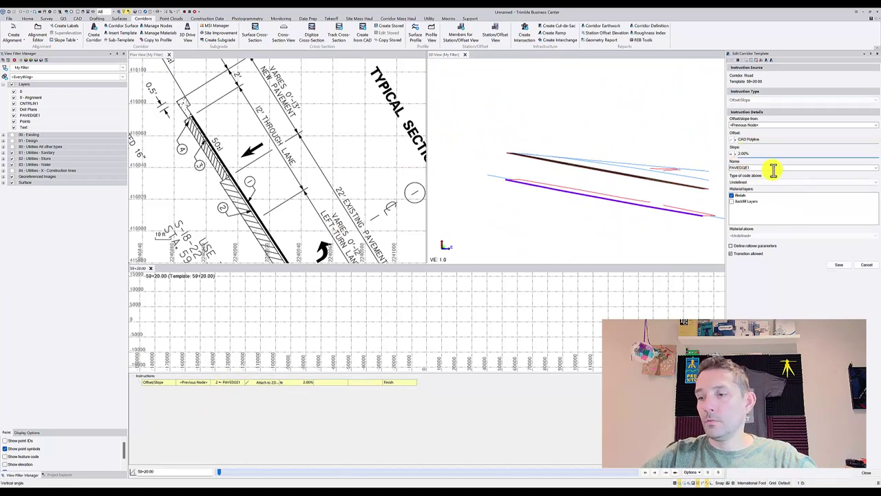
text(-)
mouse_move(579, 140)
mouse_down()
mouse_move(585, 157)
mouse_move(588, 148)
mouse_up()
scroll(616, 210, up, 2)
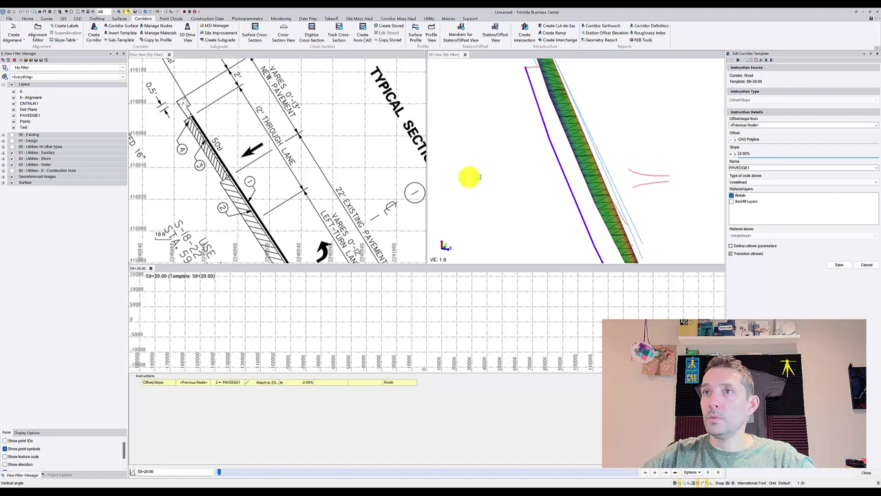
scroll(319, 131, down, 5)
mouse_move(282, 108)
middle_down()
mouse_move(252, 165)
mouse_move(322, 141)
mouse_move(275, 109)
middle_up()
scroll(285, 184, up, 5)
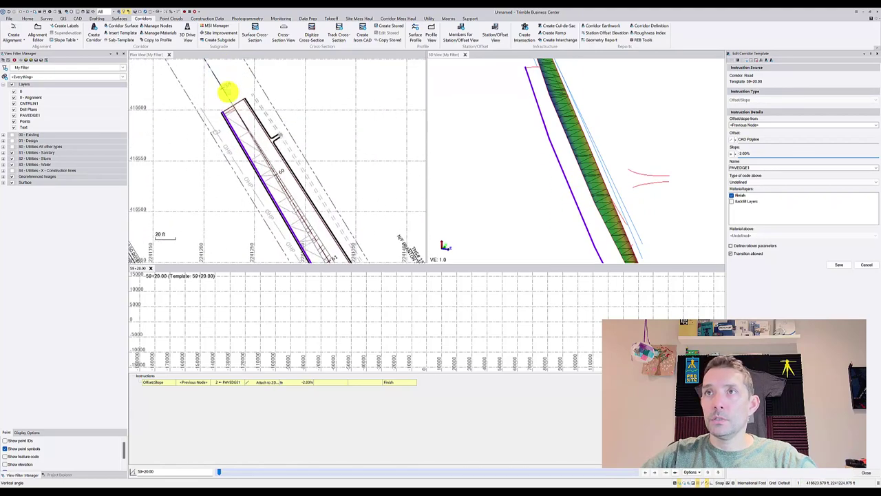
Step: Measure the distance between two points near the corridor corner
click(171, 13)
click(211, 136)
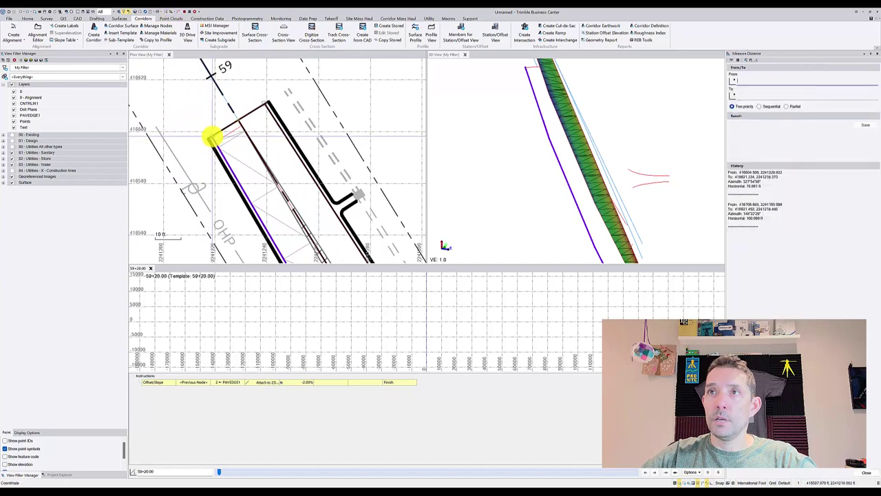
click(238, 118)
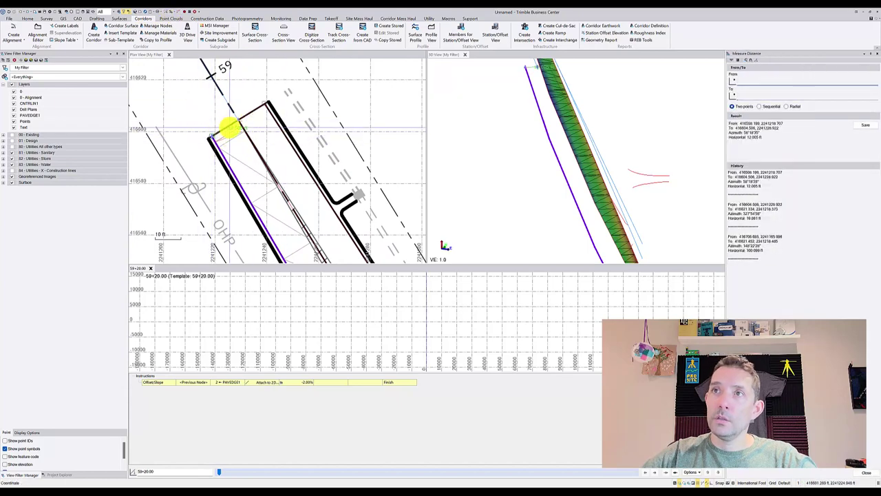
scroll(285, 193, down, 3)
scroll(286, 192, up, 3)
middle_drag(344, 176, 303, 178)
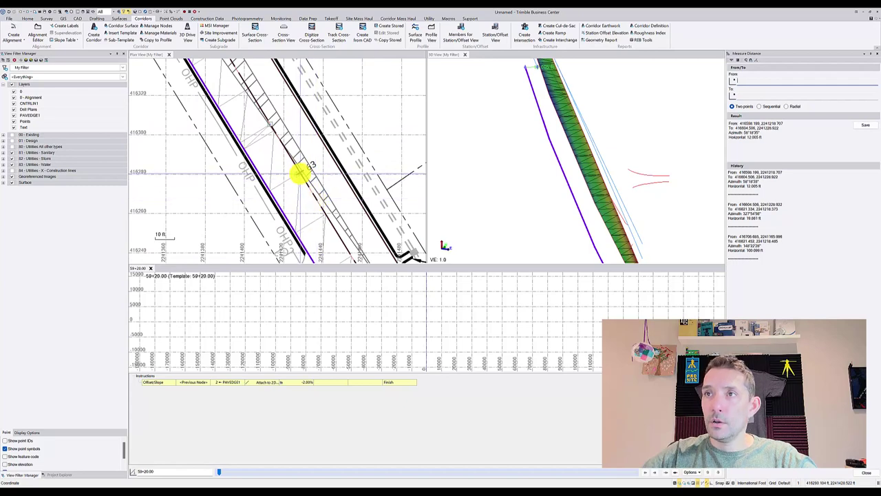
scroll(297, 171, up, 5)
Step: Measure across the Road finish surface, reading 18.000 ft at -2.00%, then close the measurement
click(298, 166)
scroll(236, 209, down, 2)
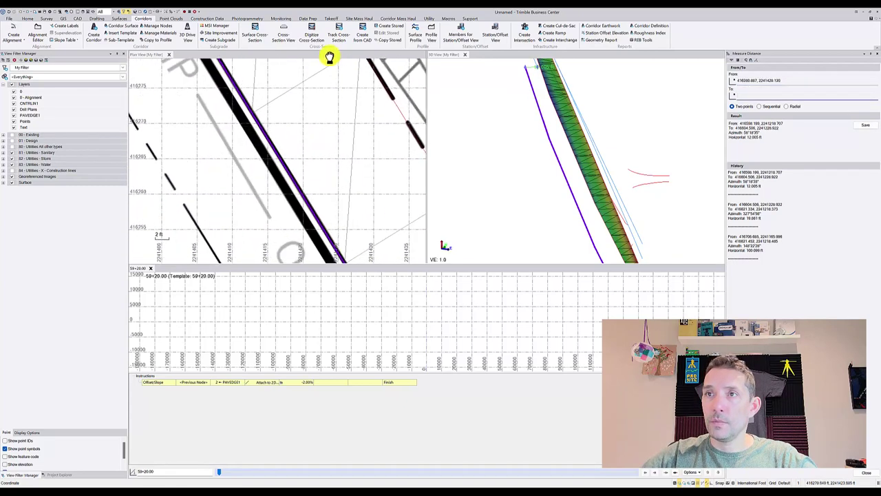
click(253, 114)
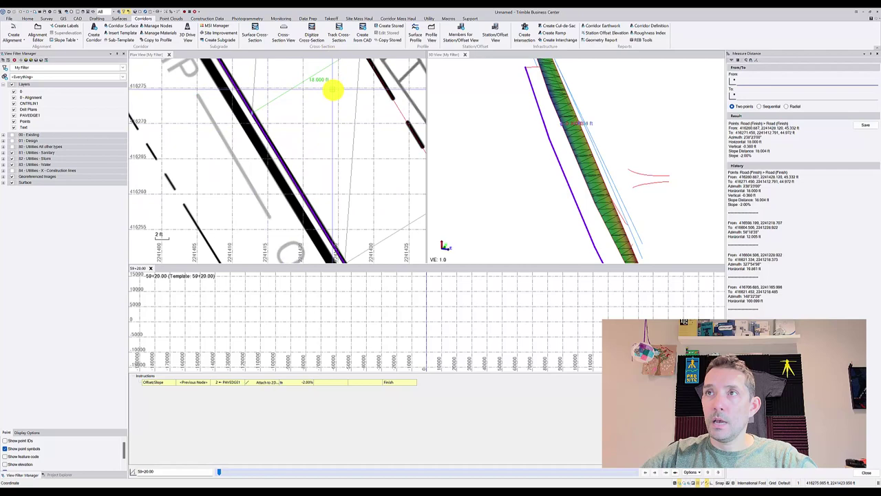
scroll(328, 116, down, 4)
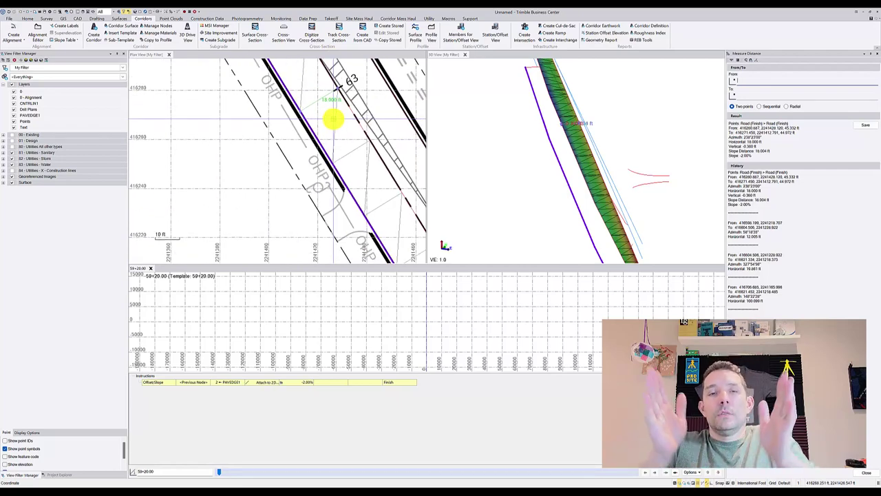
scroll(417, 109, down, 6)
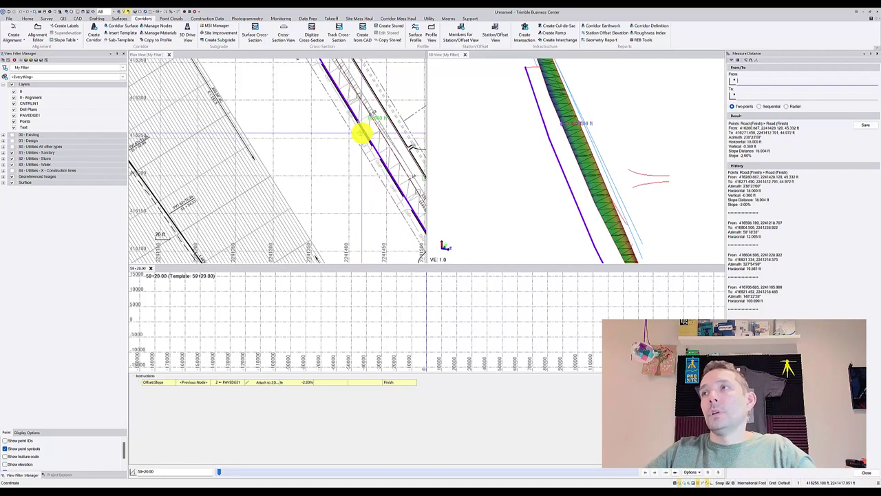
scroll(344, 135, down, 3)
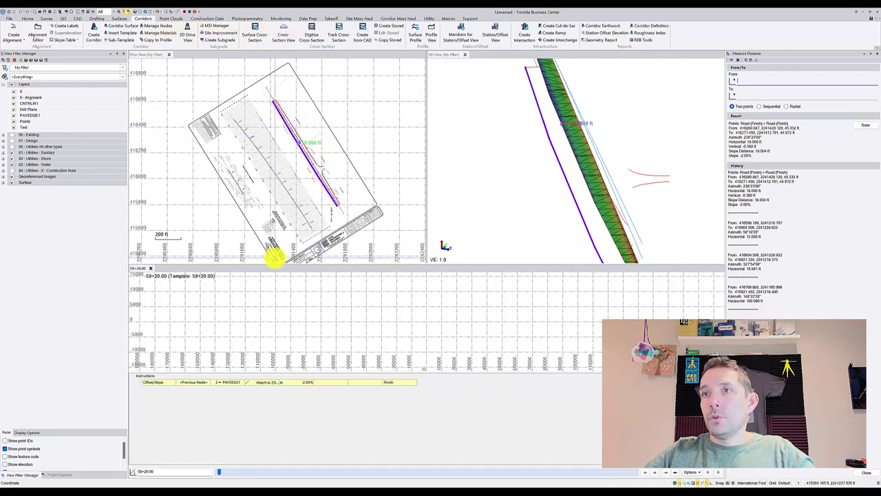
click(870, 475)
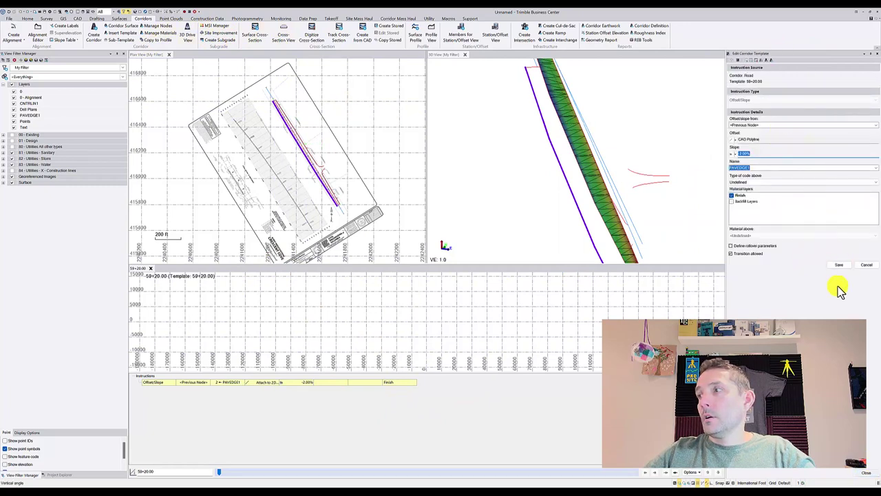
Step: Add a second Offset/Slope instruction from node 1 - CL at -2%
click(744, 61)
click(760, 126)
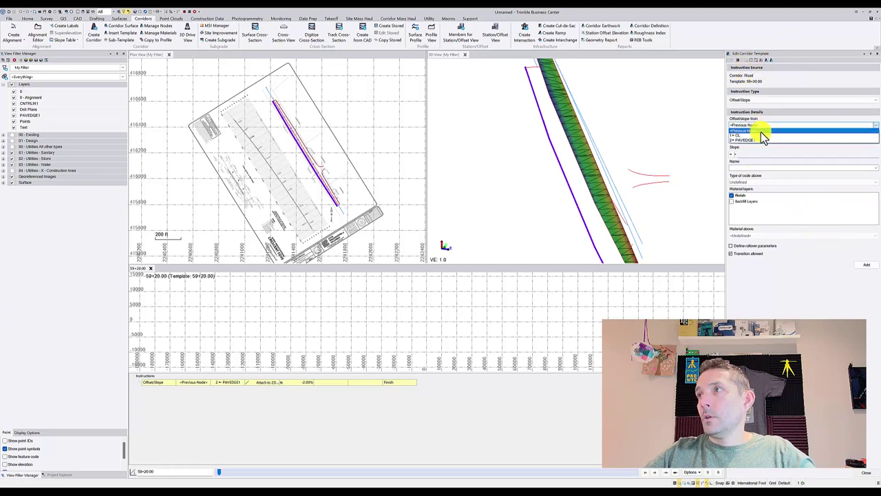
click(762, 137)
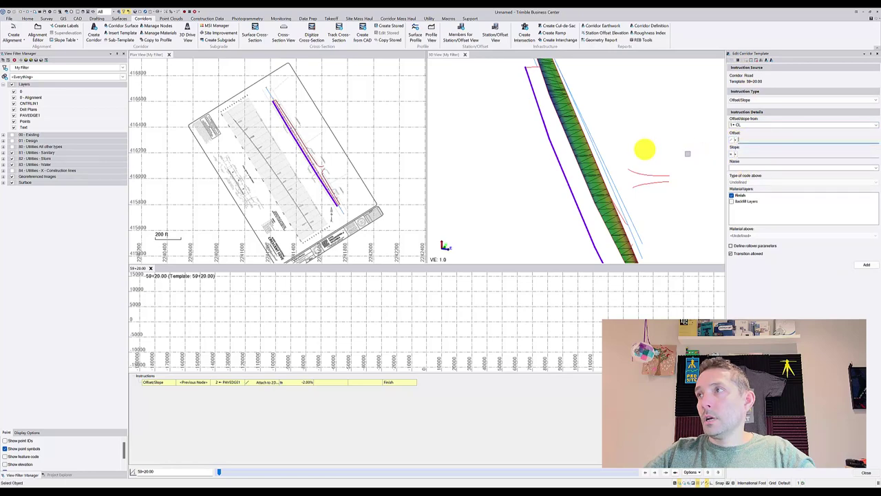
scroll(301, 131, up, 5)
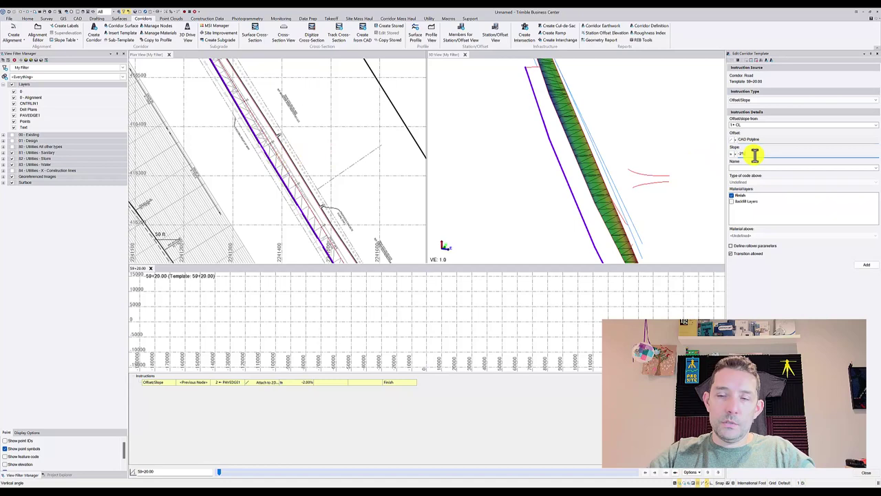
key(Return)
scroll(482, 121, down, 3)
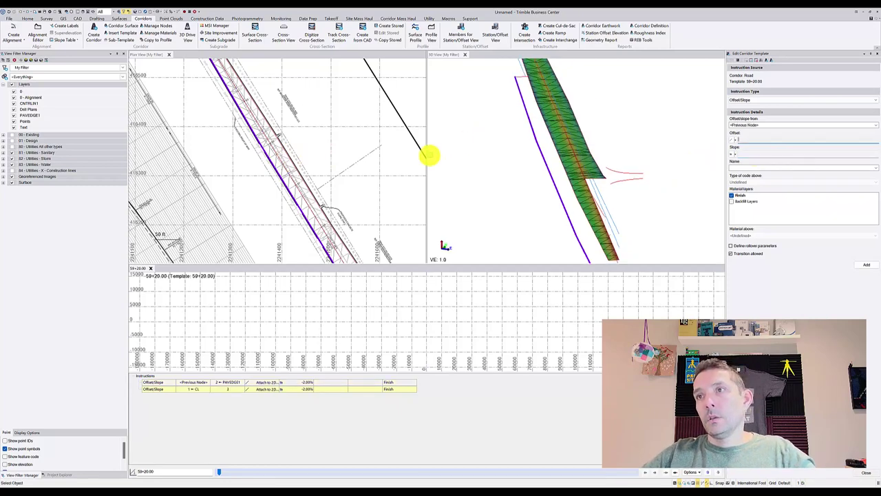
scroll(331, 177, down, 3)
scroll(291, 128, up, 6)
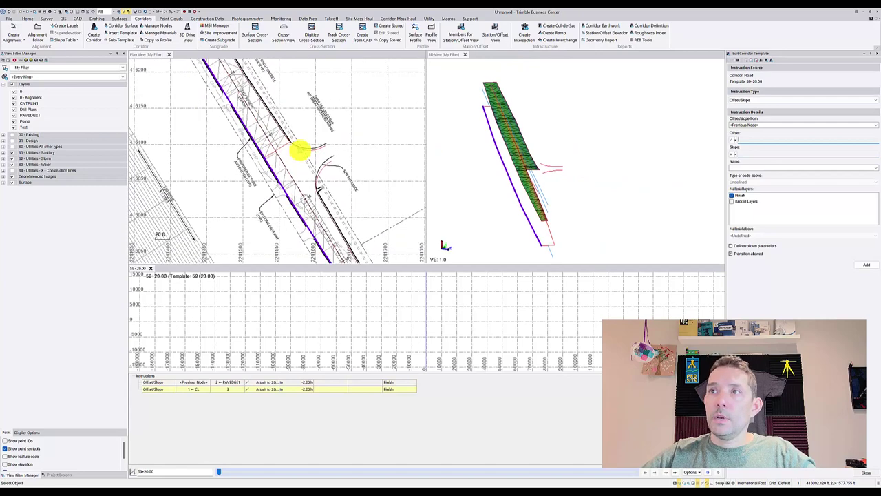
Step: Add a third Offset/Slope instruction from CL at -2% and close the template editor
click(751, 126)
click(748, 137)
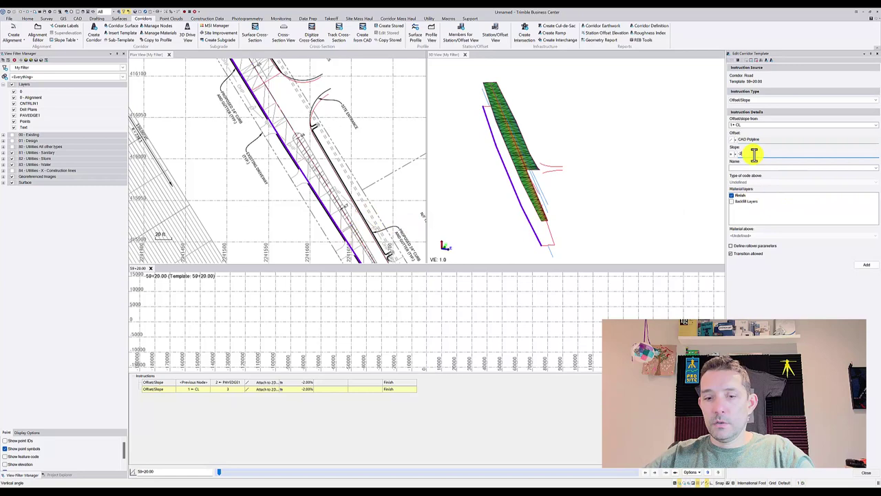
key(Return)
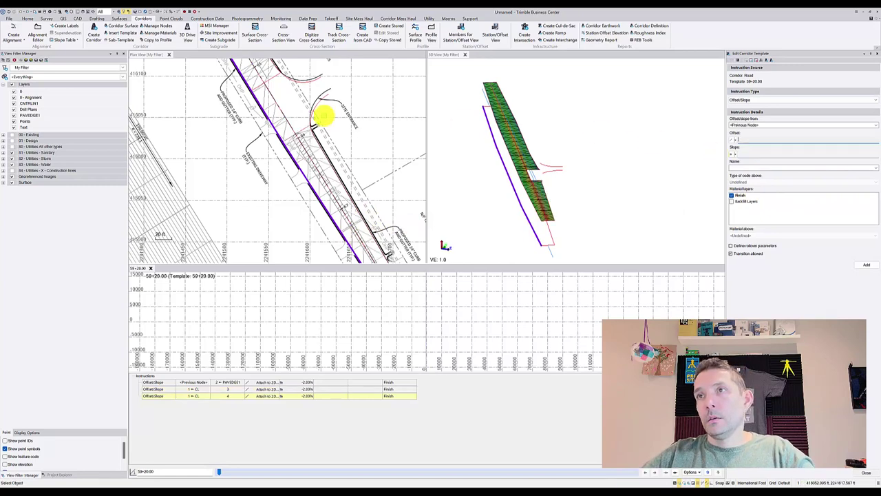
scroll(307, 148, up, 3)
scroll(299, 152, down, 2)
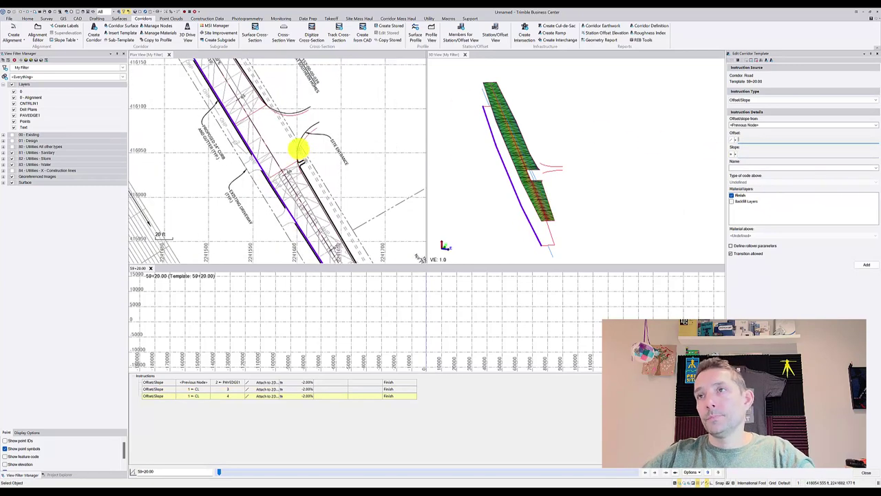
scroll(298, 148, up, 1)
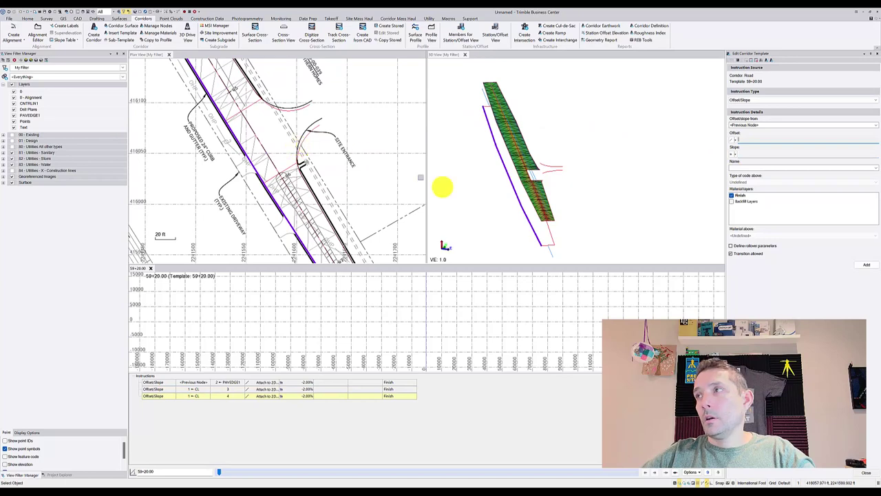
click(869, 473)
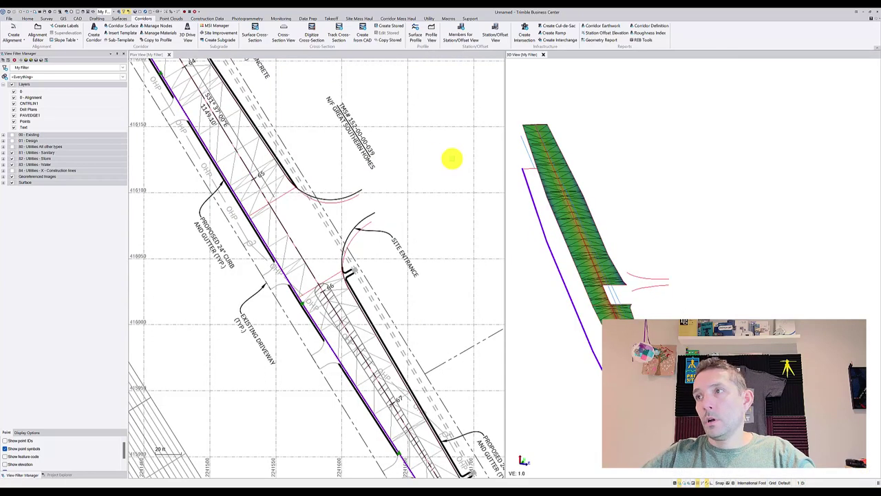
Step: Orbit the 3D corridor and explore the purple pavement-edge polyline
drag(679, 291, 674, 317)
scroll(675, 298, up, 5)
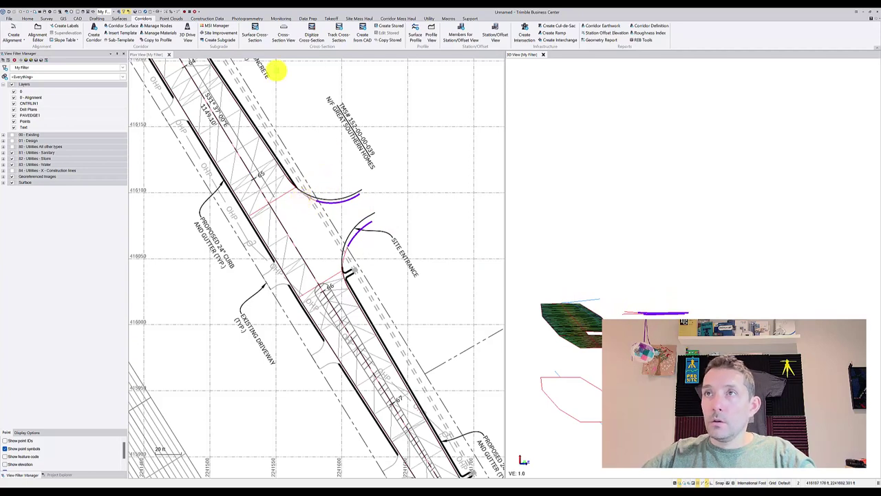
click(165, 12)
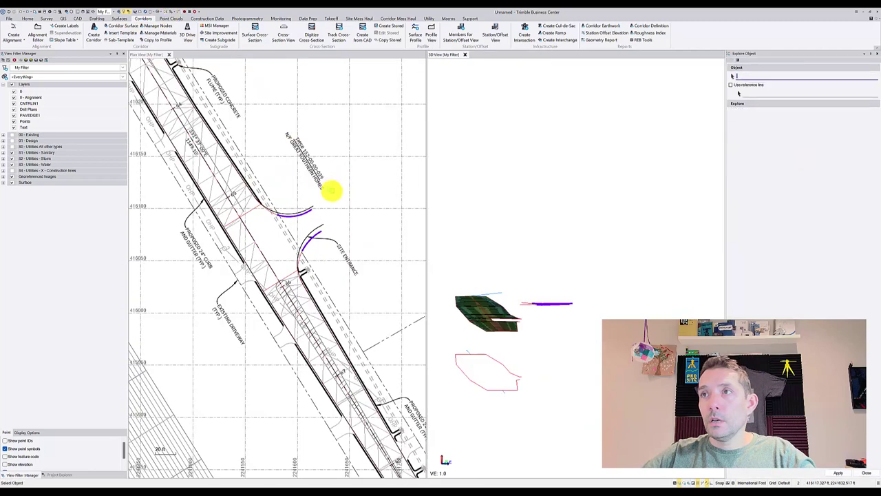
click(311, 210)
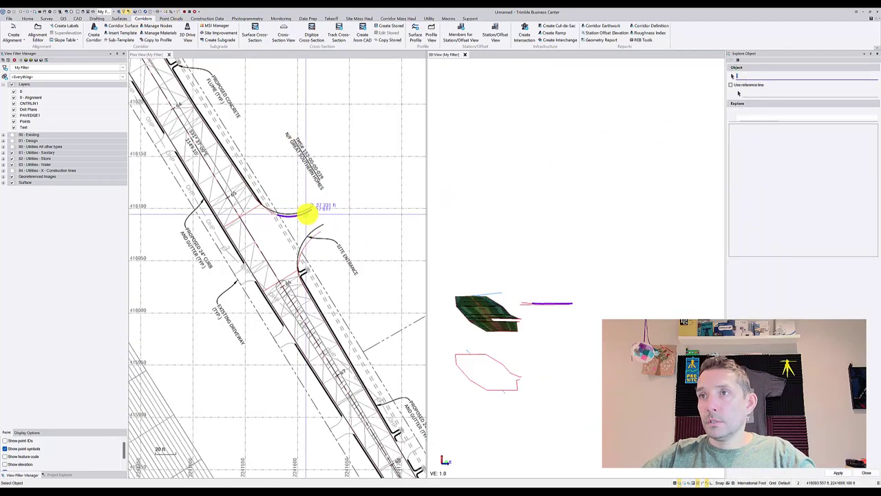
Step: Switch the explored object to the Road (Finish) corridor surface
scroll(311, 207, up, 5)
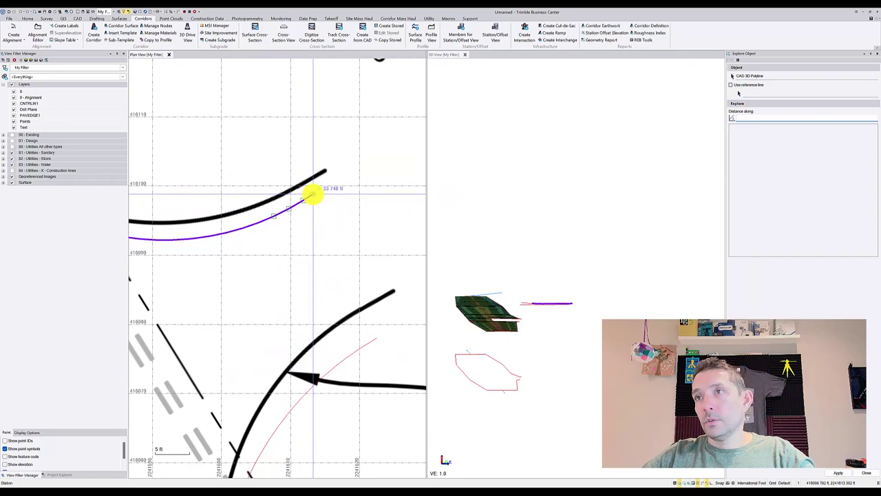
scroll(306, 199, down, 4)
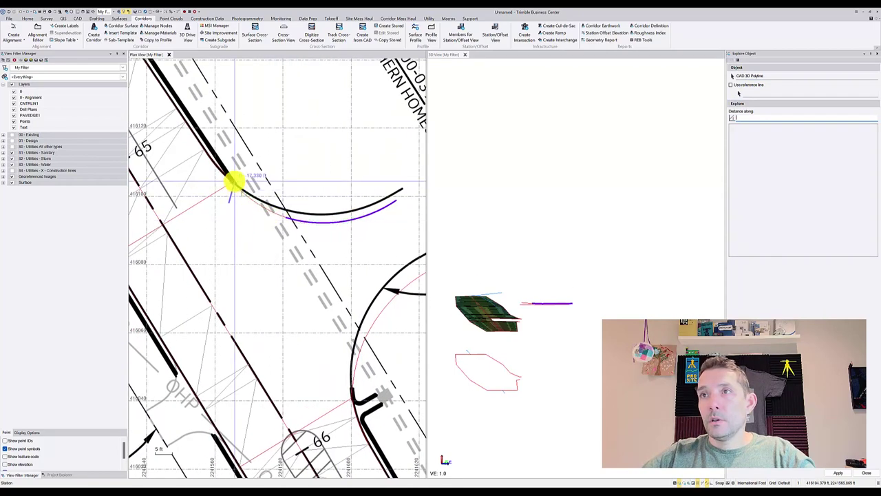
click(742, 85)
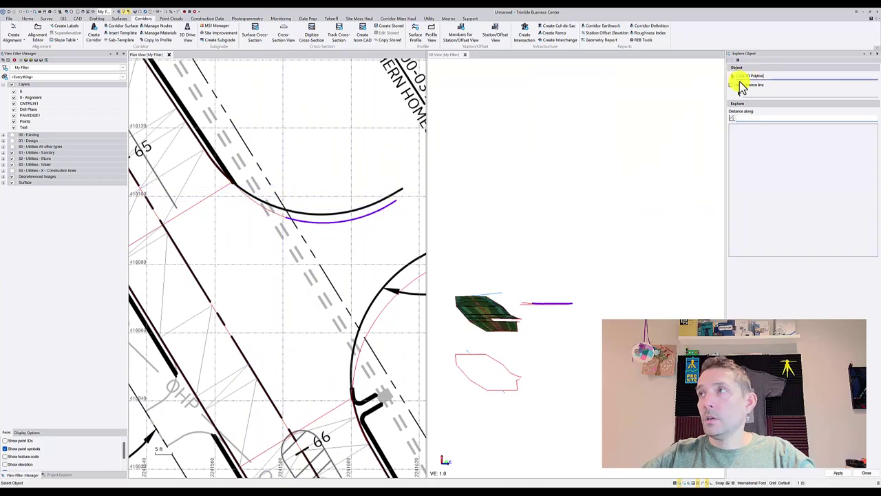
click(234, 178)
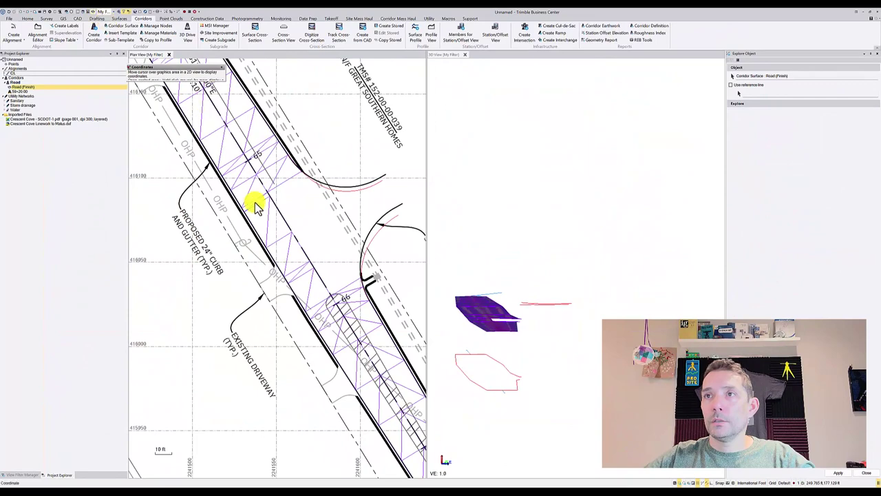
Step: Slice the Road surface across the corridor and pan the profile to PAVEDGE1
click(299, 171)
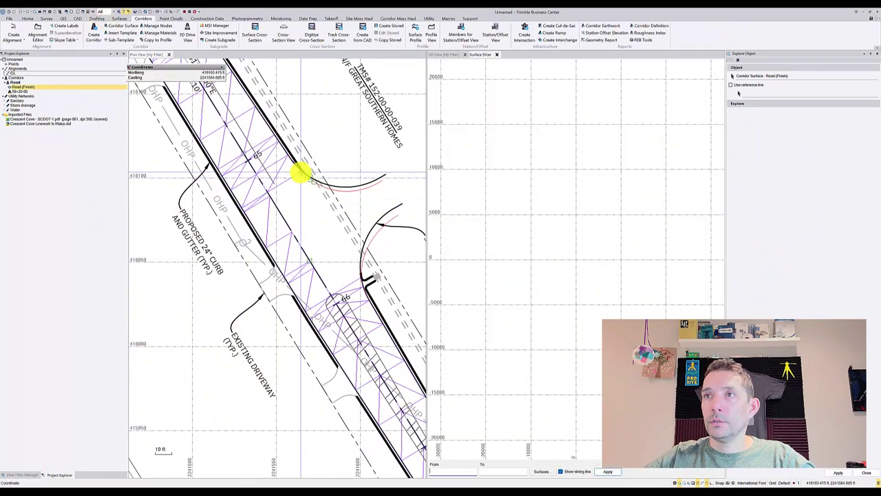
click(240, 204)
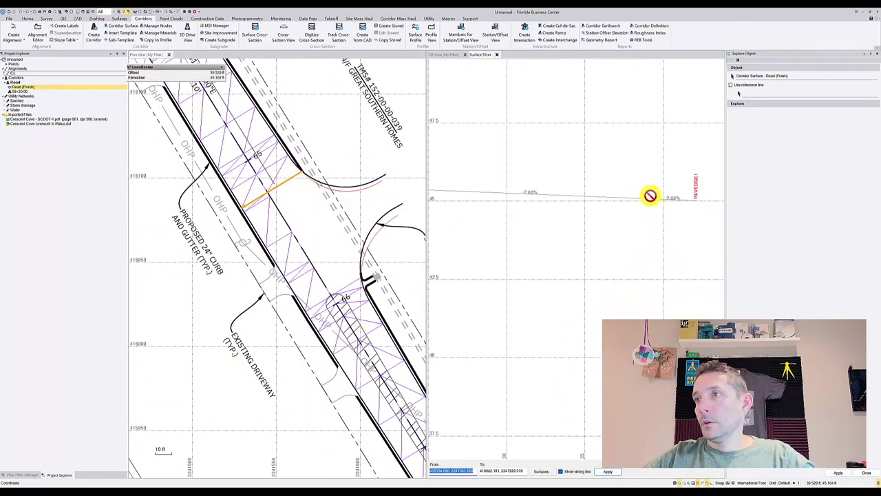
scroll(661, 200, down, 3)
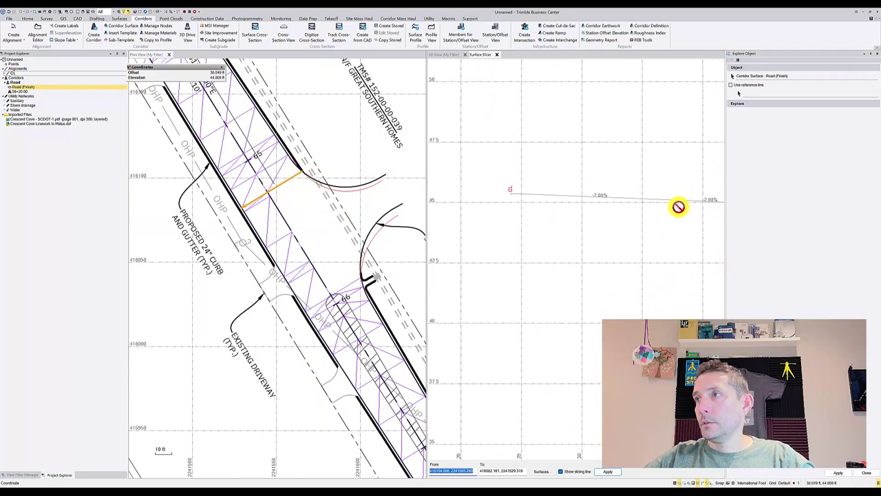
scroll(674, 205, down, 1)
middle_drag(668, 203, 613, 219)
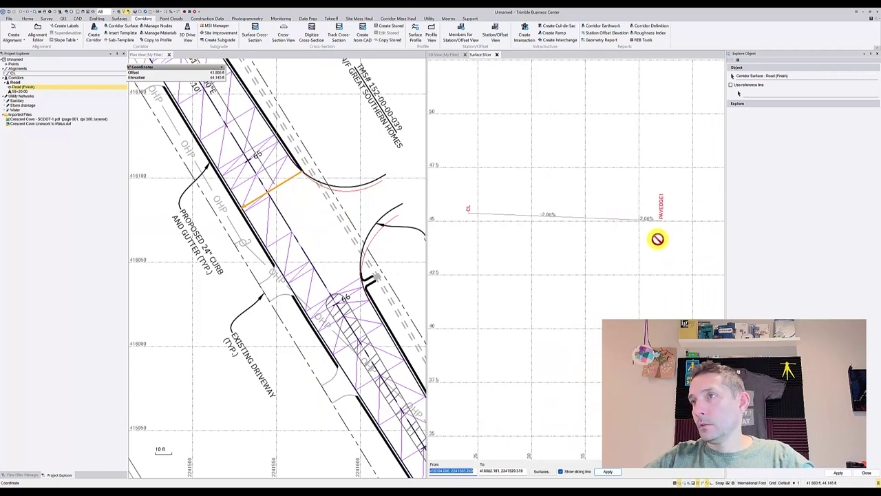
scroll(657, 238, down, 3)
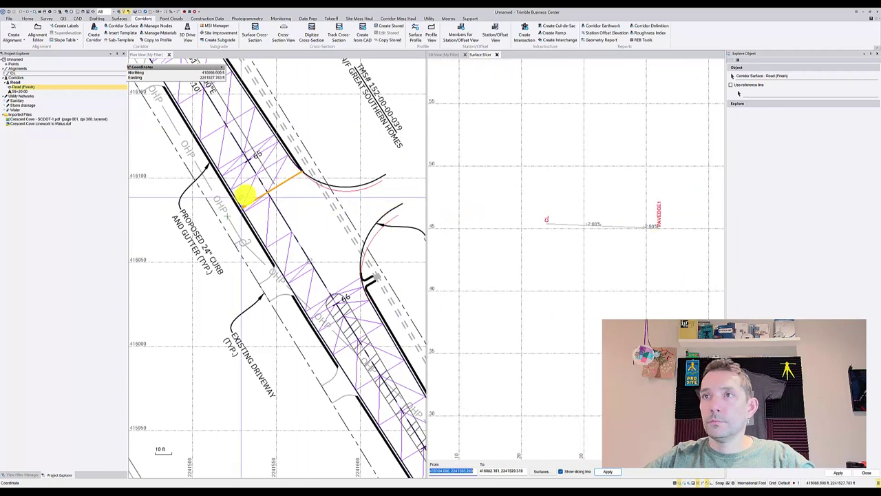
Step: Cut a new slice across the full road width, showing 2.00% slopes either side of CL
drag(290, 158, 230, 193)
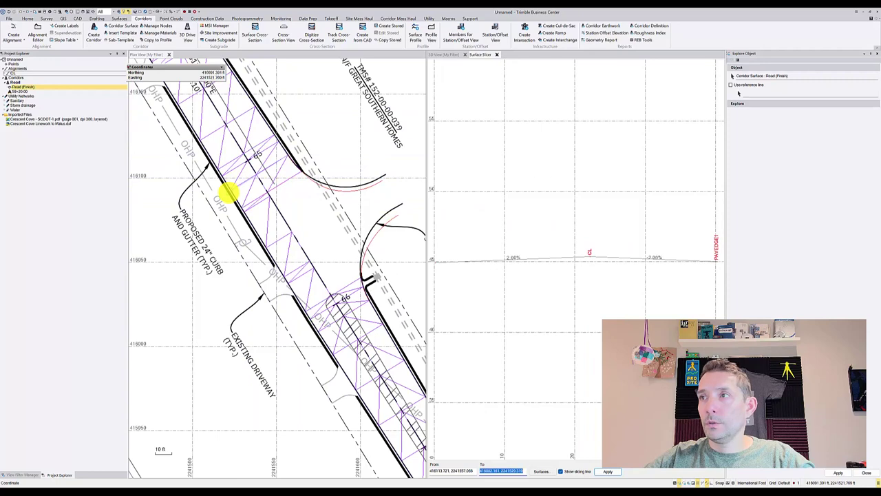
scroll(669, 238, down, 3)
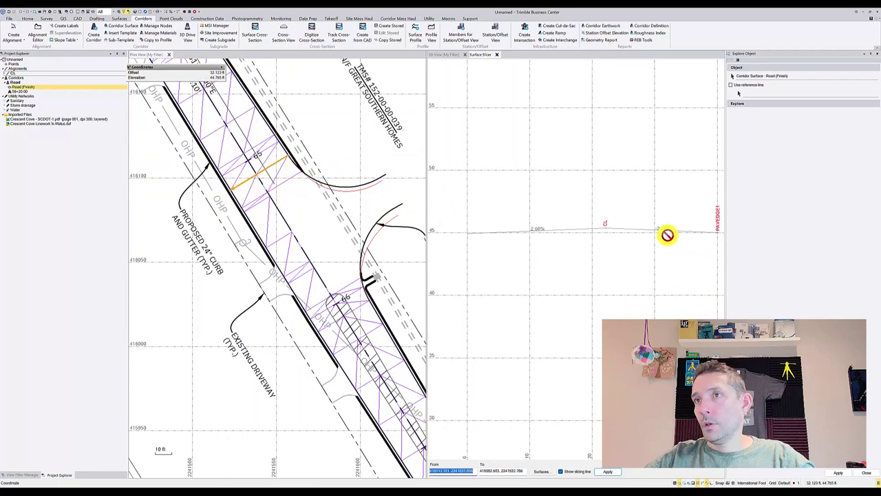
scroll(667, 235, up, 1)
scroll(715, 232, up, 1)
scroll(581, 236, up, 1)
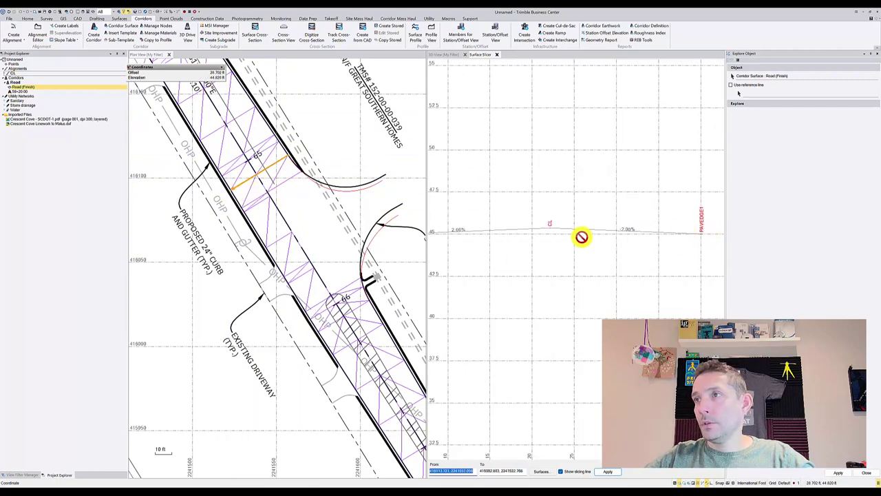
scroll(496, 235, down, 1)
scroll(455, 236, up, 1)
scroll(537, 239, up, 1)
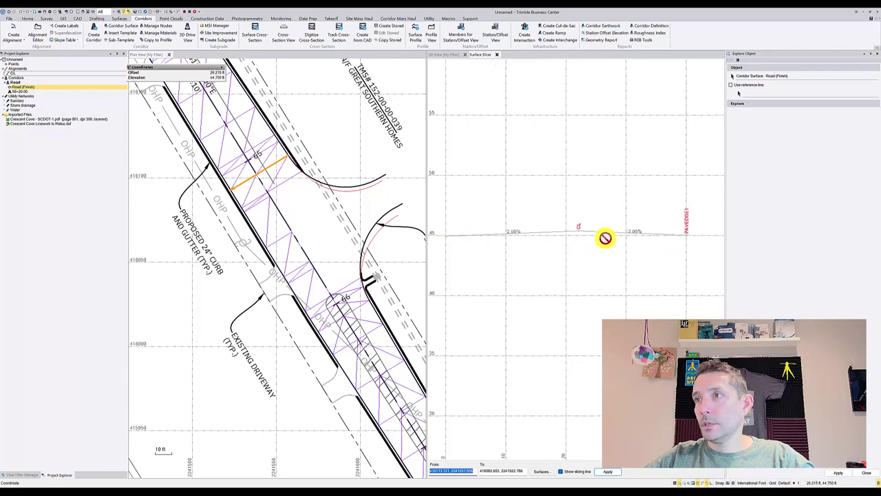
scroll(482, 241, up, 2)
scroll(465, 231, up, 2)
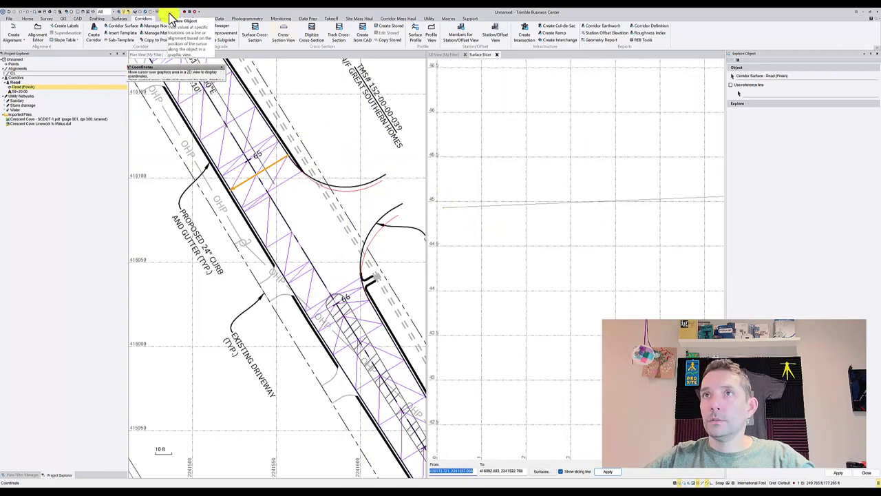
Step: Explore values along the sliced section and curved polyline, then close Explore Object
click(482, 205)
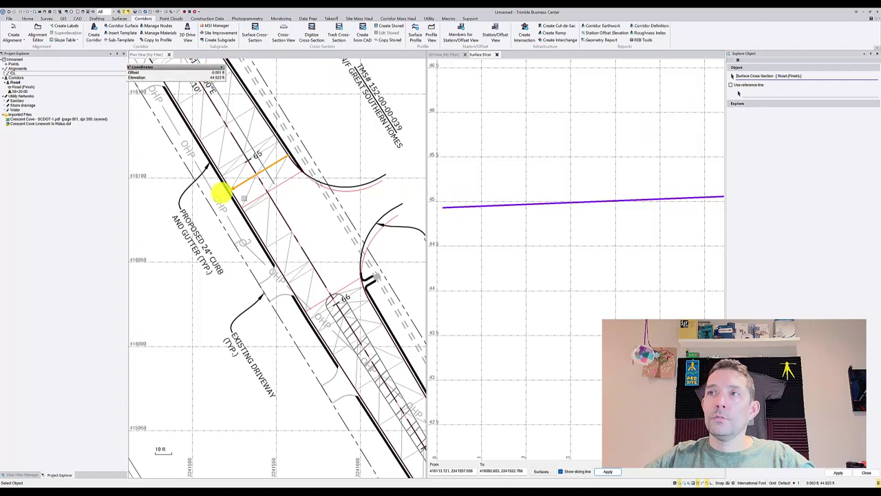
scroll(221, 191, down, 1)
click(330, 190)
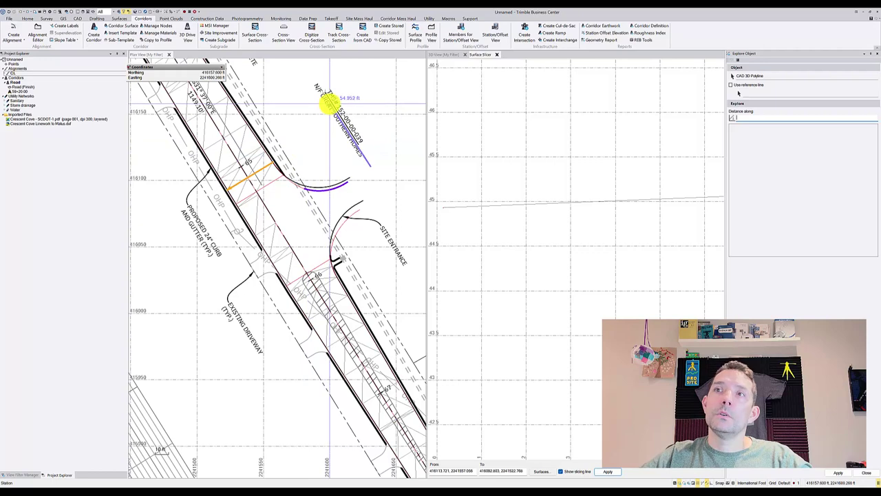
click(877, 59)
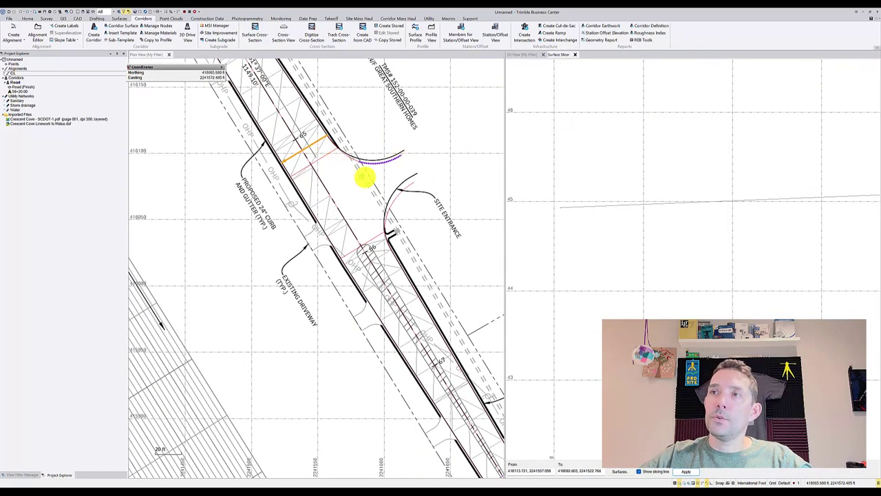